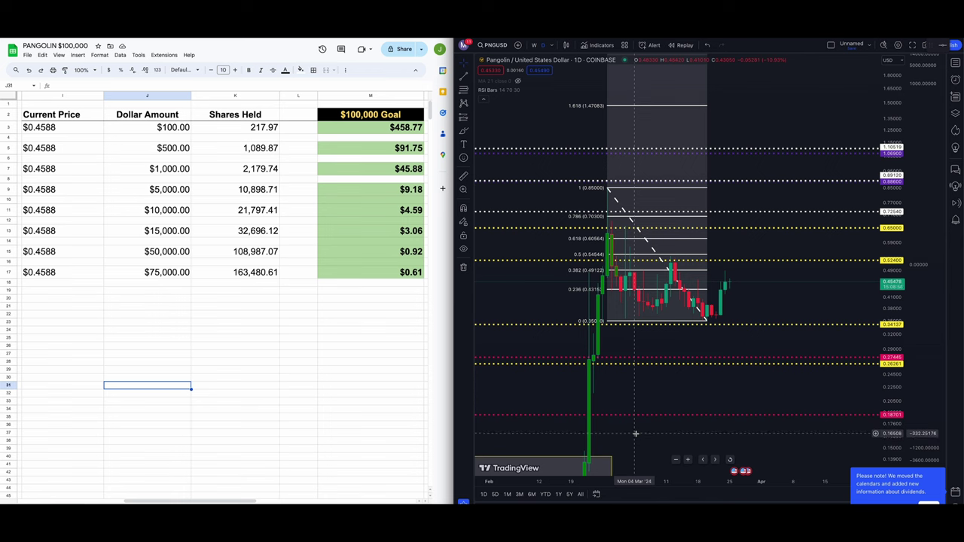
# Step: Measure the PNGUSD price move from the recent low near 0.362 up to about 0.456
pyautogui.moveTo(636, 434); pyautogui.dragTo(602, 432)
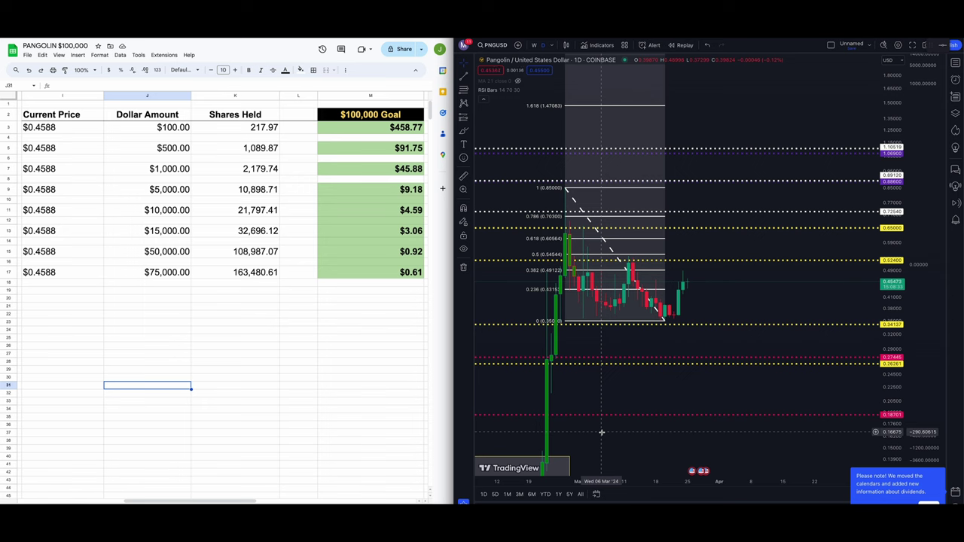
pyautogui.moveTo(612, 432); pyautogui.dragTo(630, 433)
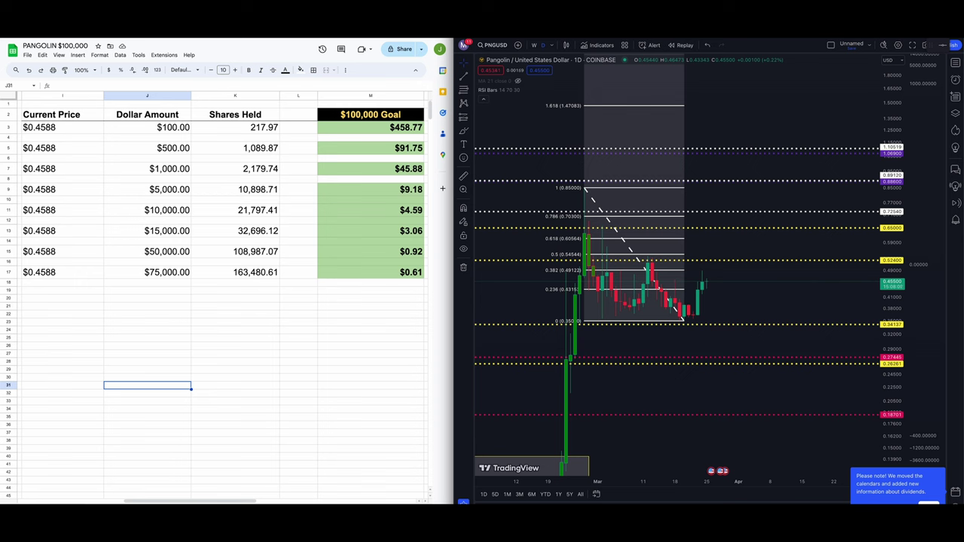
pyautogui.click(465, 176)
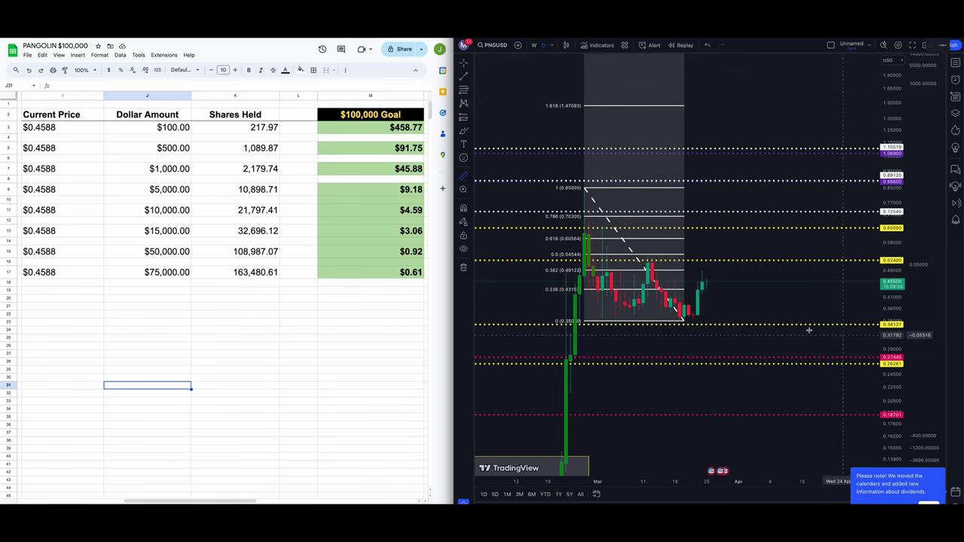
pyautogui.click(739, 316)
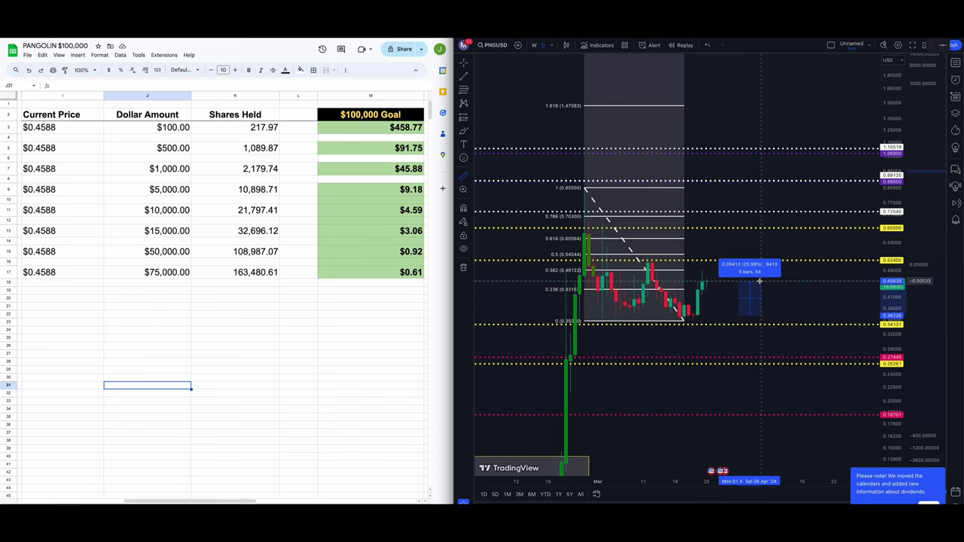
pyautogui.click(759, 281)
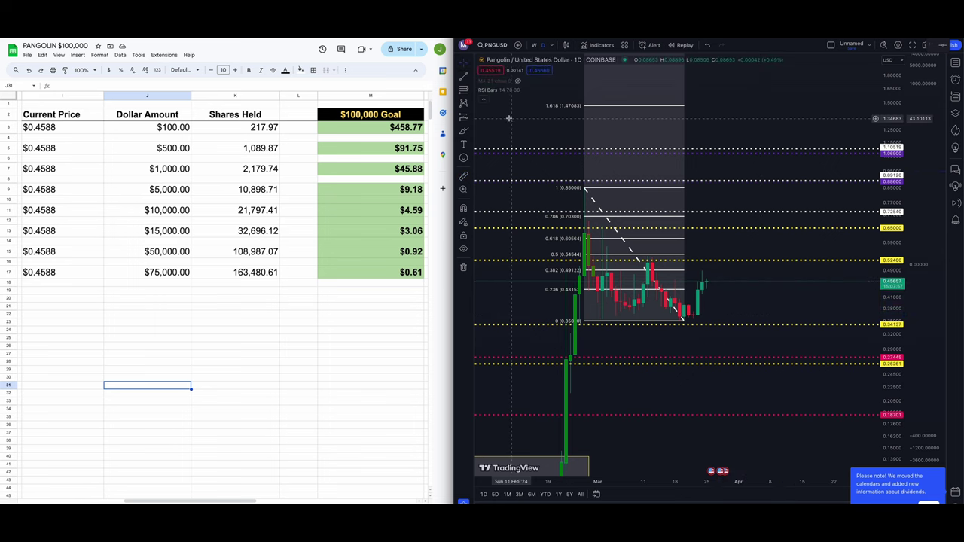
# Step: Sketch a temporary arrow on the chart pointing at the latest daily candle, and discard it
pyautogui.click(473, 133)
pyautogui.click(527, 200)
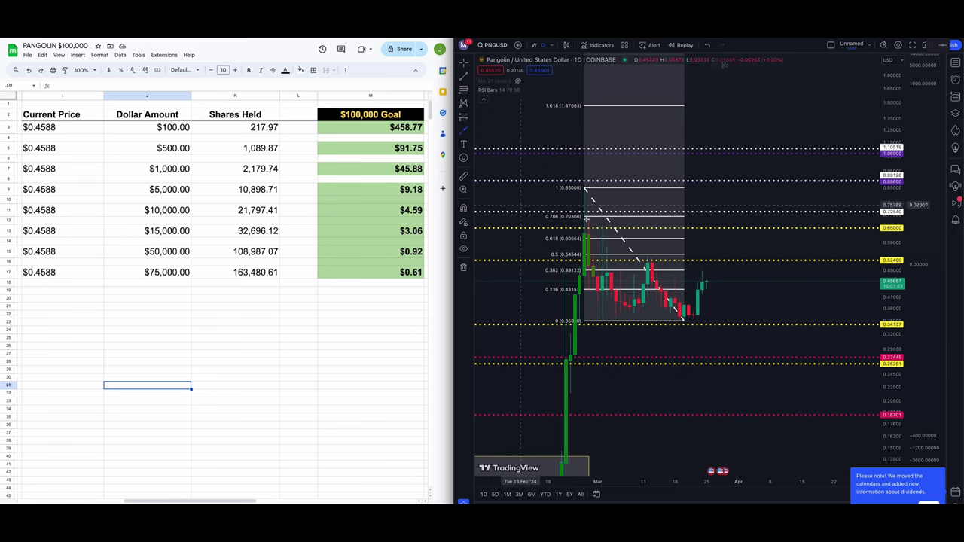
pyautogui.moveTo(787, 244)
pyautogui.mouseDown()
pyautogui.moveTo(726, 283)
pyautogui.moveTo(707, 268)
pyautogui.moveTo(711, 294)
pyautogui.moveTo(717, 282)
pyautogui.mouseUp()
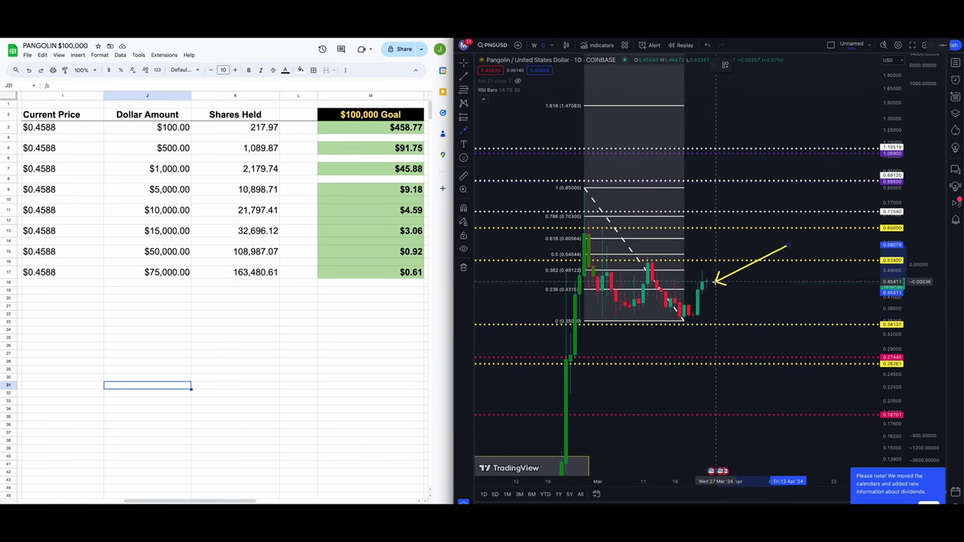
pyautogui.moveTo(716, 281)
pyautogui.mouseDown()
pyautogui.moveTo(713, 254)
pyautogui.moveTo(553, 259)
pyautogui.moveTo(687, 268)
pyautogui.moveTo(585, 269)
pyautogui.moveTo(770, 265)
pyautogui.moveTo(750, 288)
pyautogui.moveTo(697, 309)
pyautogui.moveTo(704, 292)
pyautogui.moveTo(700, 303)
pyautogui.moveTo(674, 288)
pyautogui.moveTo(764, 269)
pyautogui.moveTo(740, 271)
pyautogui.moveTo(809, 276)
pyautogui.moveTo(719, 284)
pyautogui.mouseUp()
pyautogui.press('Escape')
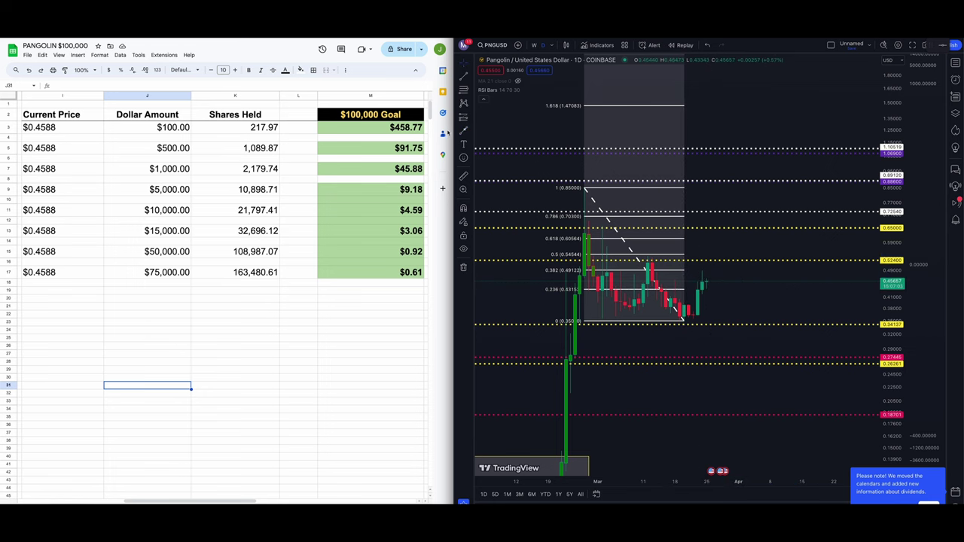
# Step: Brush a zigzag upward price path from the recent low and a circle around the mid-March peak, and undo both strokes
pyautogui.click(468, 133)
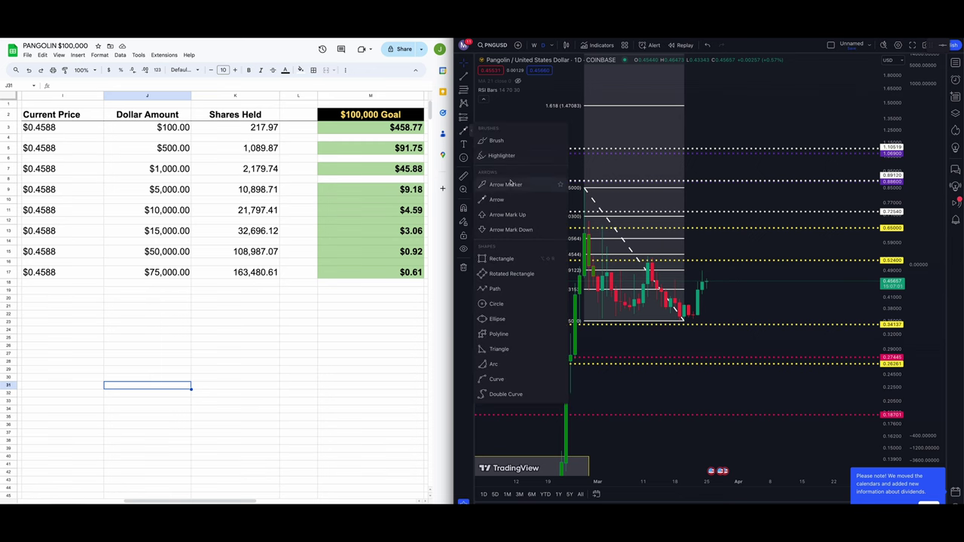
pyautogui.click(504, 142)
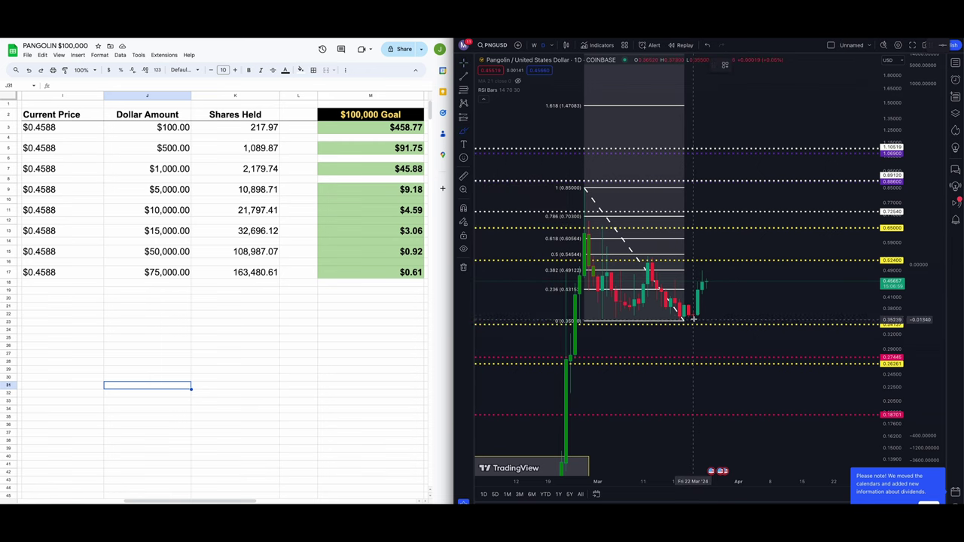
pyautogui.moveTo(693, 319)
pyautogui.mouseDown()
pyautogui.moveTo(709, 270)
pyautogui.moveTo(717, 300)
pyautogui.moveTo(738, 233)
pyautogui.mouseUp()
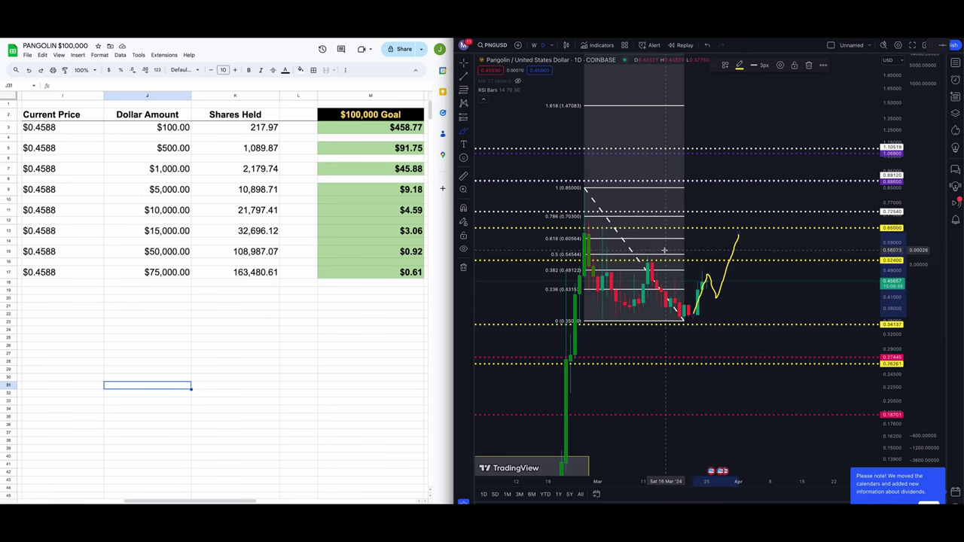
pyautogui.moveTo(664, 249)
pyautogui.mouseDown()
pyautogui.moveTo(641, 262)
pyautogui.moveTo(659, 264)
pyautogui.moveTo(666, 247)
pyautogui.mouseUp()
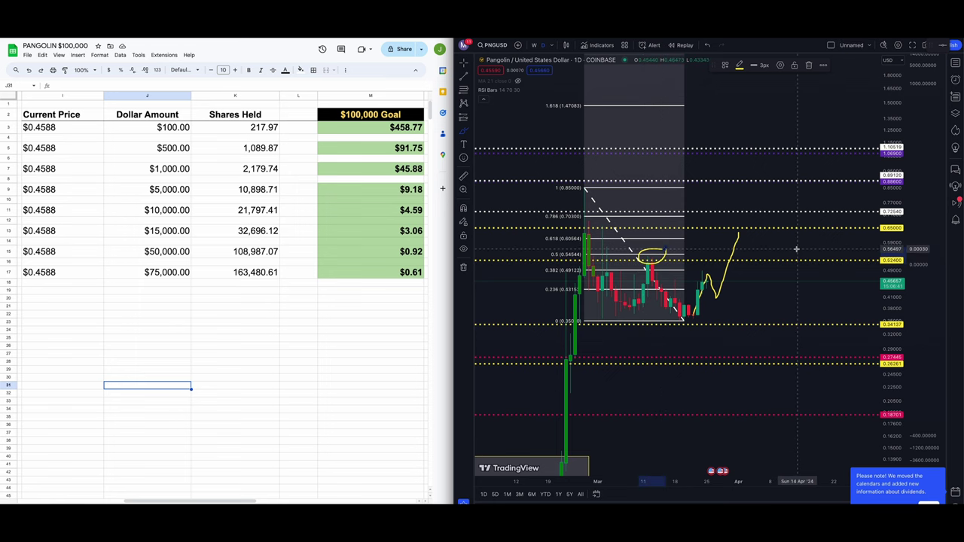
pyautogui.hotkey('ctrl', 'z')
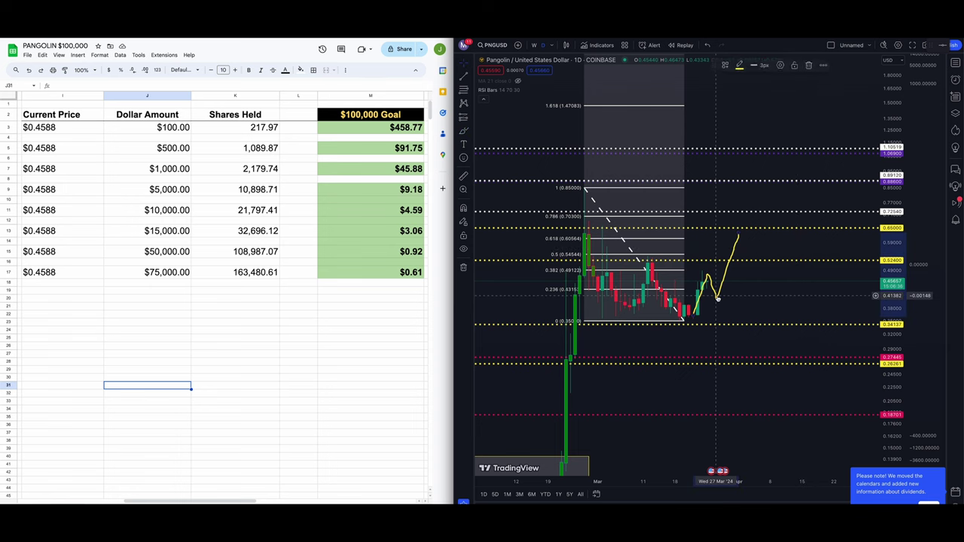
pyautogui.hotkey('ctrl', 'z')
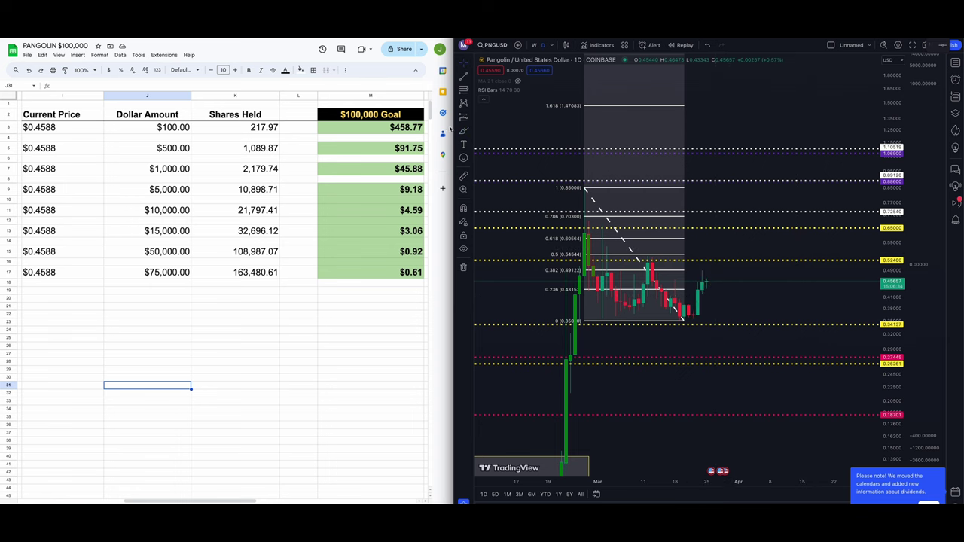
# Step: Sketch a short temporary upward arrow beside the latest candle, from about 0.455 to 0.502, and discard it
pyautogui.click(470, 134)
pyautogui.click(504, 200)
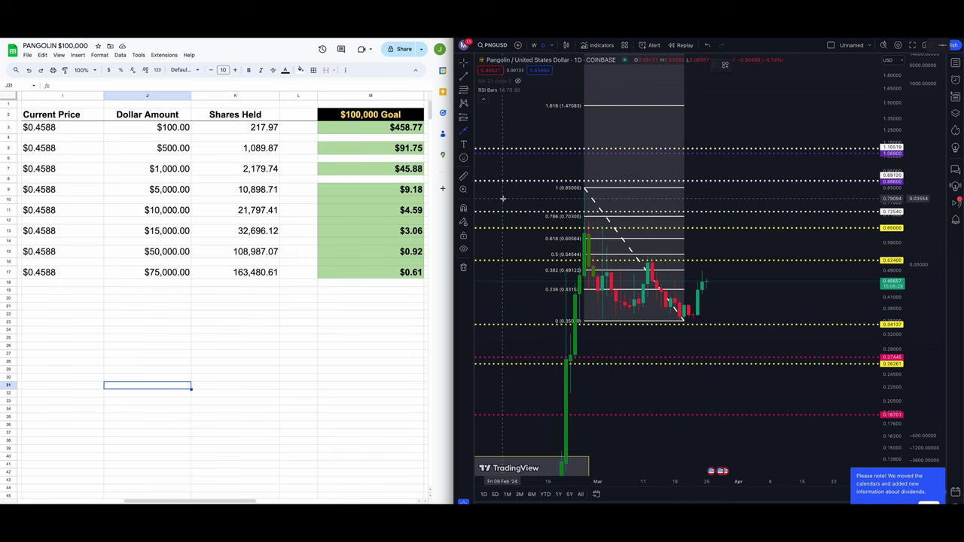
pyautogui.click(716, 282)
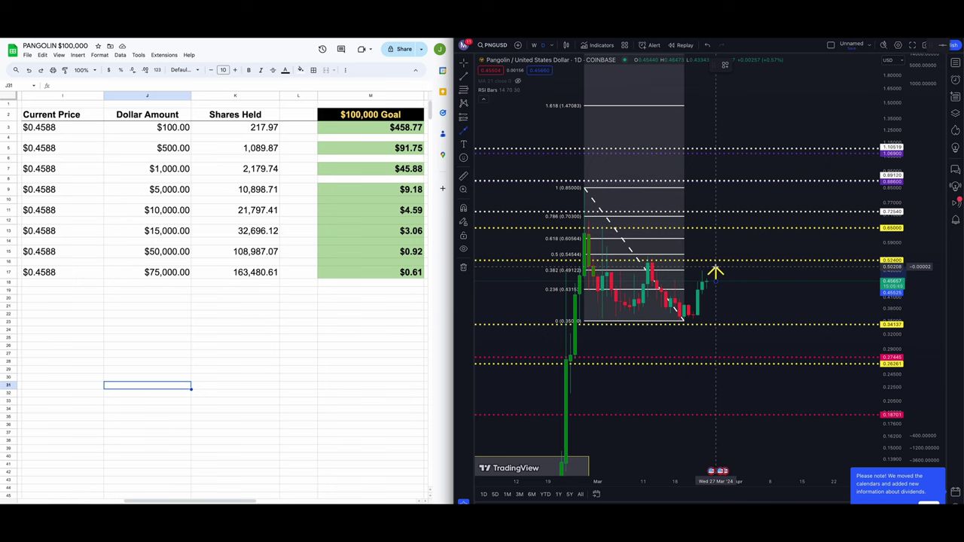
pyautogui.moveTo(716, 269)
pyautogui.mouseDown()
pyautogui.moveTo(675, 285)
pyautogui.moveTo(731, 274)
pyautogui.moveTo(721, 275)
pyautogui.mouseUp()
pyautogui.press('Escape')
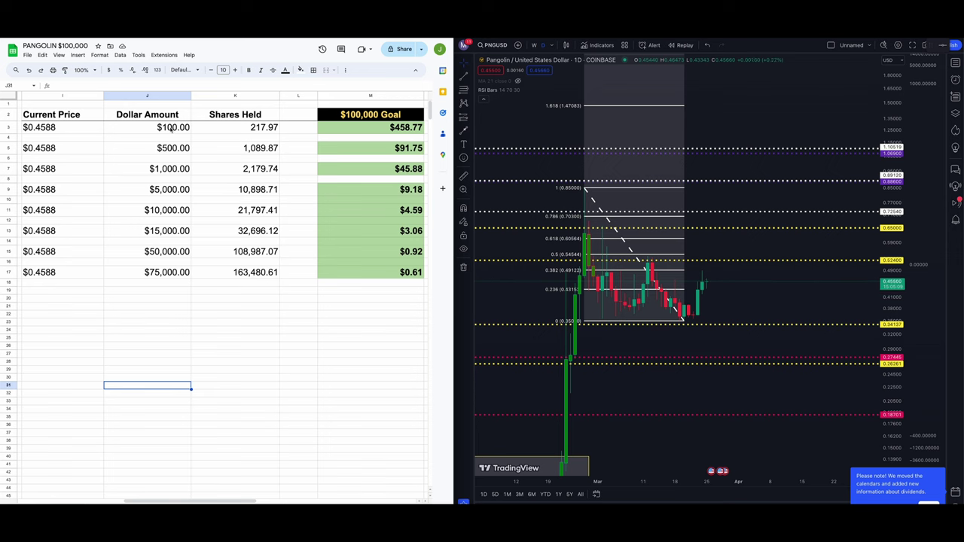
# Step: Review the spreadsheet's $100 row: the dollar amount, shares held and price needed for the $100,000 goal
pyautogui.click(132, 128)
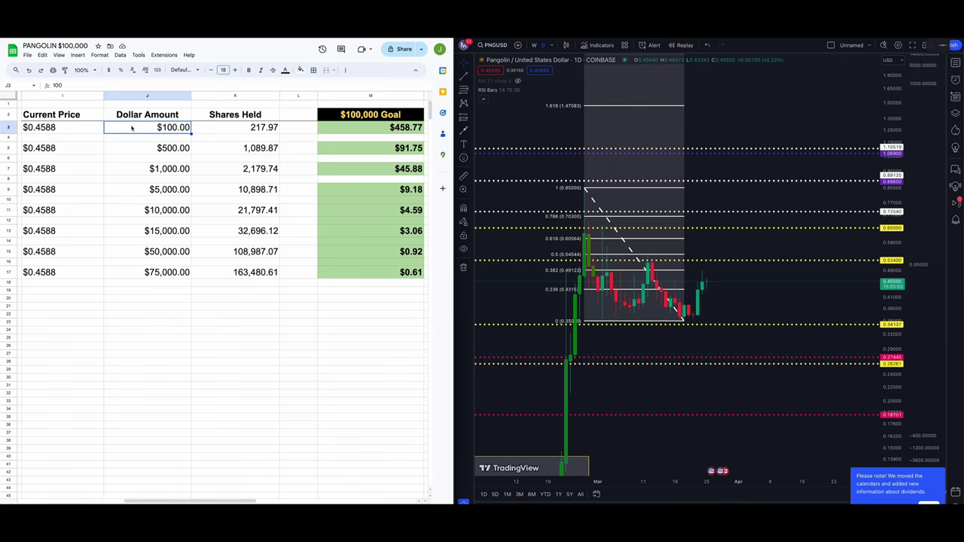
pyautogui.click(249, 130)
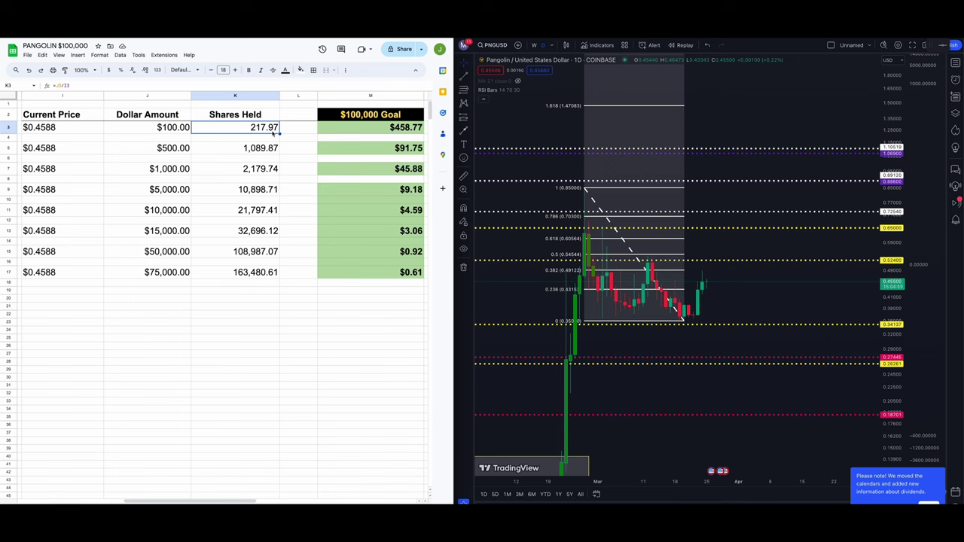
pyautogui.click(390, 132)
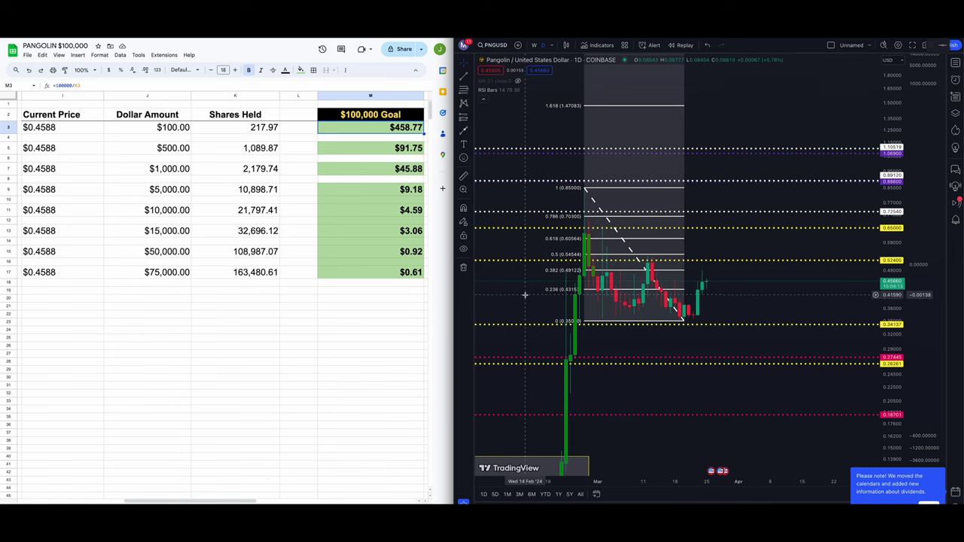
# Step: Widen the chart's price range to include the 8 Fibonacci extension and trace temporary arrows from the lower levels up toward it
pyautogui.moveTo(897, 83); pyautogui.dragTo(900, 130)
pyautogui.moveTo(895, 86); pyautogui.dragTo(892, 146)
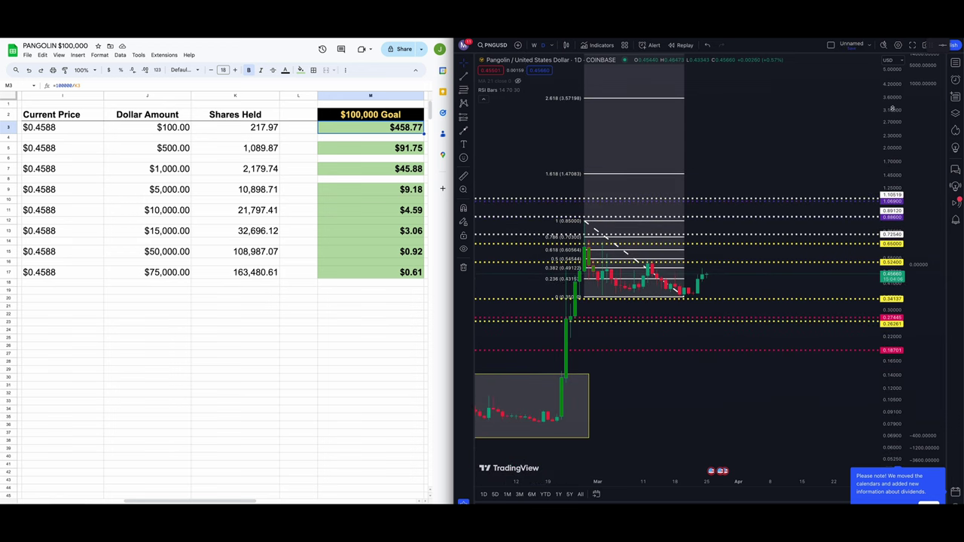
pyautogui.moveTo(894, 96); pyautogui.dragTo(898, 135)
pyautogui.moveTo(833, 101); pyautogui.dragTo(841, 222)
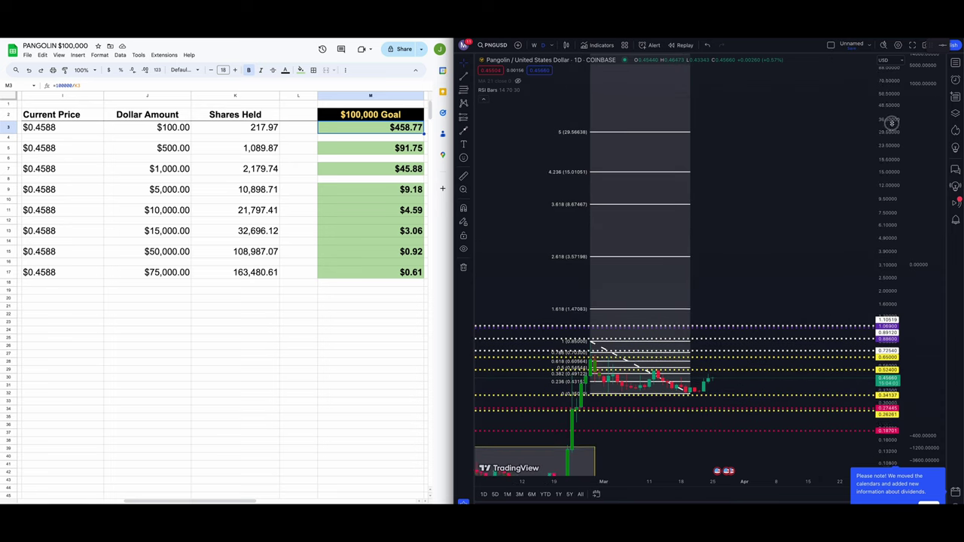
pyautogui.moveTo(893, 141)
pyautogui.mouseDown()
pyautogui.moveTo(895, 195)
pyautogui.moveTo(896, 117)
pyautogui.moveTo(872, 177)
pyautogui.mouseUp()
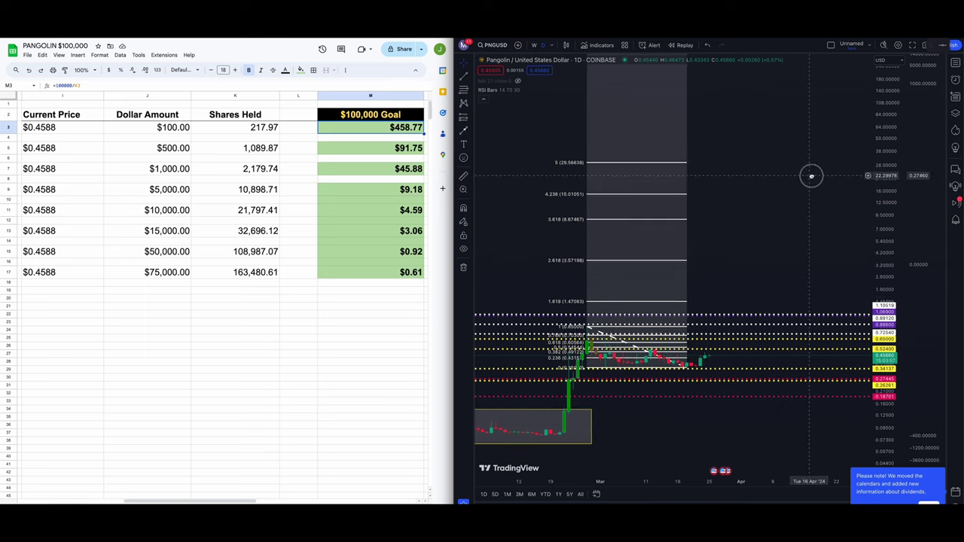
pyautogui.click(464, 134)
pyautogui.moveTo(746, 259)
pyautogui.mouseDown()
pyautogui.moveTo(699, 203)
pyautogui.moveTo(704, 162)
pyautogui.moveTo(695, 160)
pyautogui.moveTo(708, 84)
pyautogui.mouseUp()
pyautogui.press('Escape')
pyautogui.scroll(-2, 884, 199)
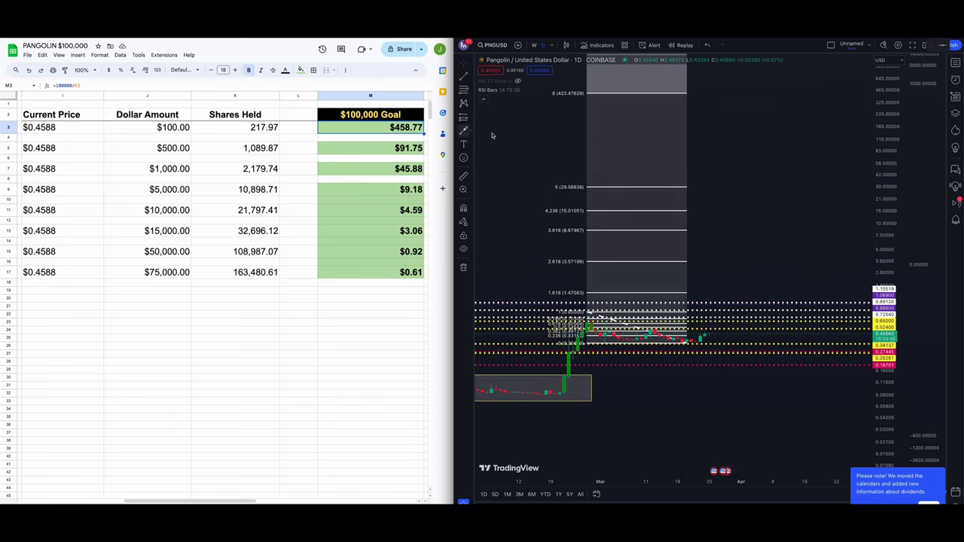
pyautogui.moveTo(739, 273)
pyautogui.mouseDown()
pyautogui.moveTo(691, 95)
pyautogui.moveTo(555, 92)
pyautogui.moveTo(715, 98)
pyautogui.moveTo(651, 90)
pyautogui.moveTo(728, 254)
pyautogui.moveTo(717, 159)
pyautogui.moveTo(723, 67)
pyautogui.moveTo(814, 151)
pyautogui.moveTo(754, 69)
pyautogui.moveTo(683, 204)
pyautogui.moveTo(690, 90)
pyautogui.moveTo(701, 103)
pyautogui.moveTo(552, 84)
pyautogui.moveTo(555, 103)
pyautogui.moveTo(603, 95)
pyautogui.mouseUp()
pyautogui.press('Escape')
# Step: Restore the automatic price scale and sketch a temporary arrow up to the recent candles, discarding it
pyautogui.doubleClick(884, 139)
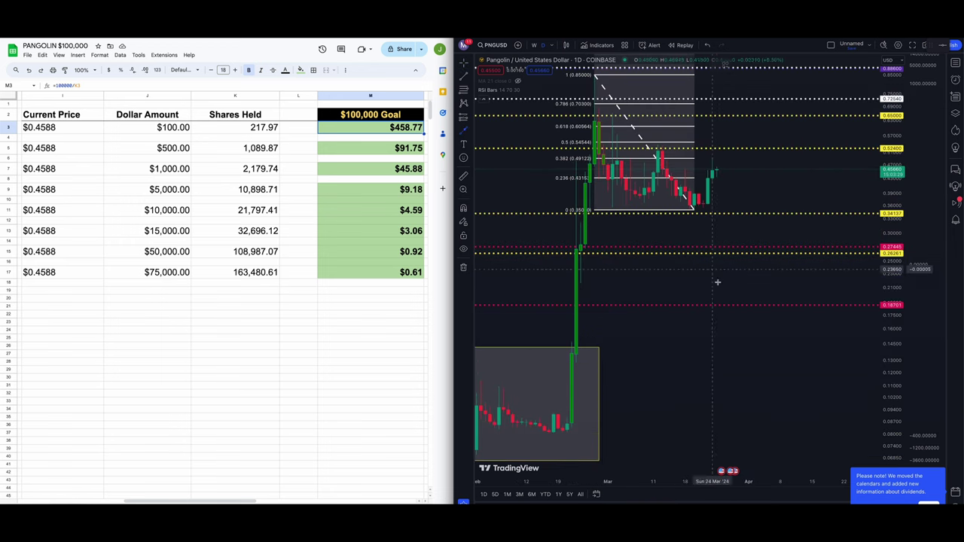
pyautogui.moveTo(725, 350)
pyautogui.mouseDown()
pyautogui.moveTo(695, 319)
pyautogui.moveTo(603, 97)
pyautogui.moveTo(708, 202)
pyautogui.moveTo(618, 169)
pyautogui.moveTo(715, 194)
pyautogui.moveTo(674, 185)
pyautogui.mouseUp()
pyautogui.press('Escape')
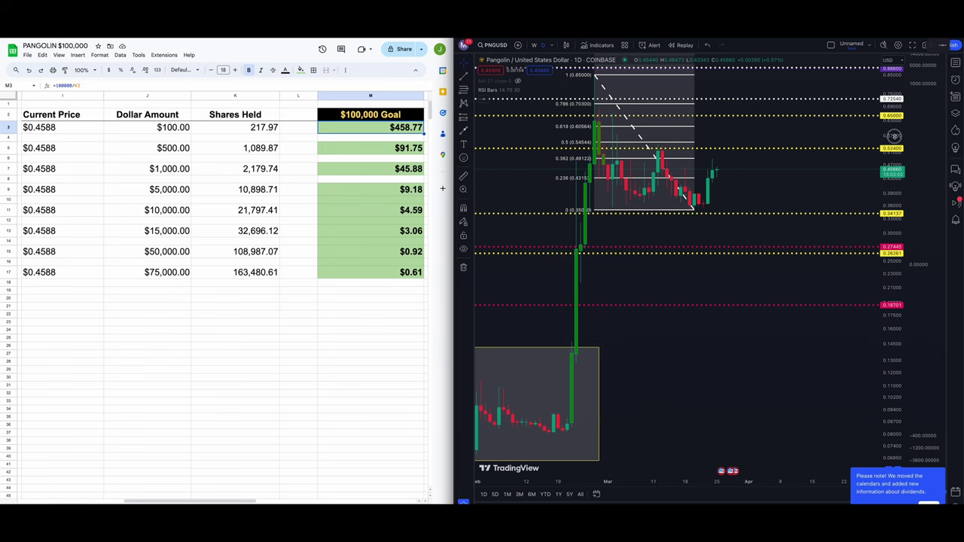
# Step: Widen the price range past the 5 Fibonacci extension and sketch a temporary arrow from about 1.40 up to 93.4, discarding it
pyautogui.doubleClick(898, 135)
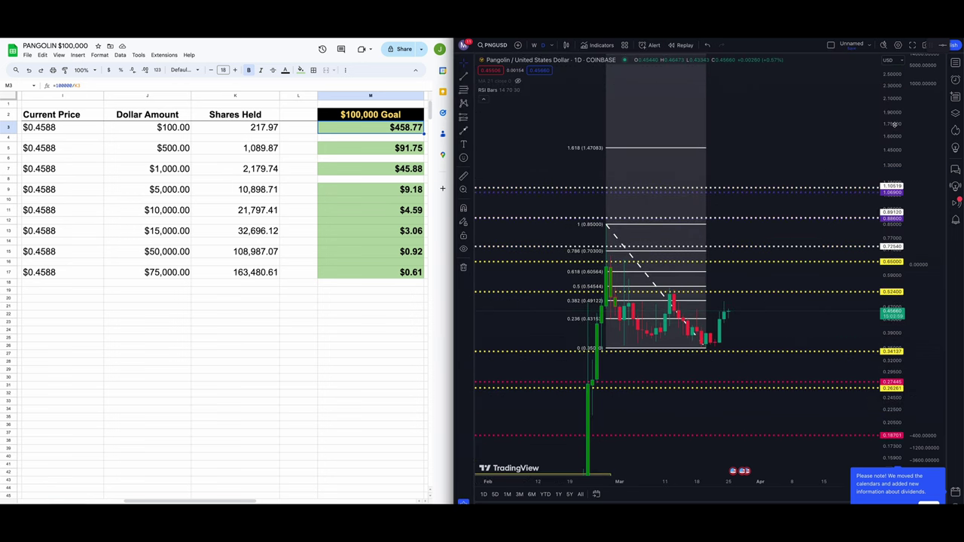
pyautogui.moveTo(895, 124); pyautogui.dragTo(832, 220)
pyautogui.moveTo(896, 101)
pyautogui.mouseDown()
pyautogui.moveTo(895, 113)
pyautogui.moveTo(897, 103)
pyautogui.mouseUp()
pyautogui.moveTo(822, 156); pyautogui.dragTo(813, 183)
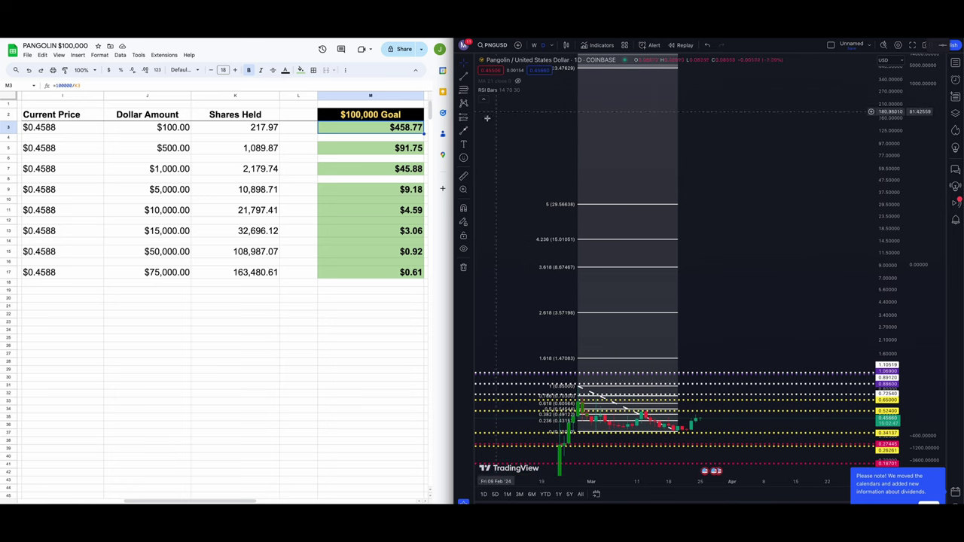
pyautogui.click(464, 130)
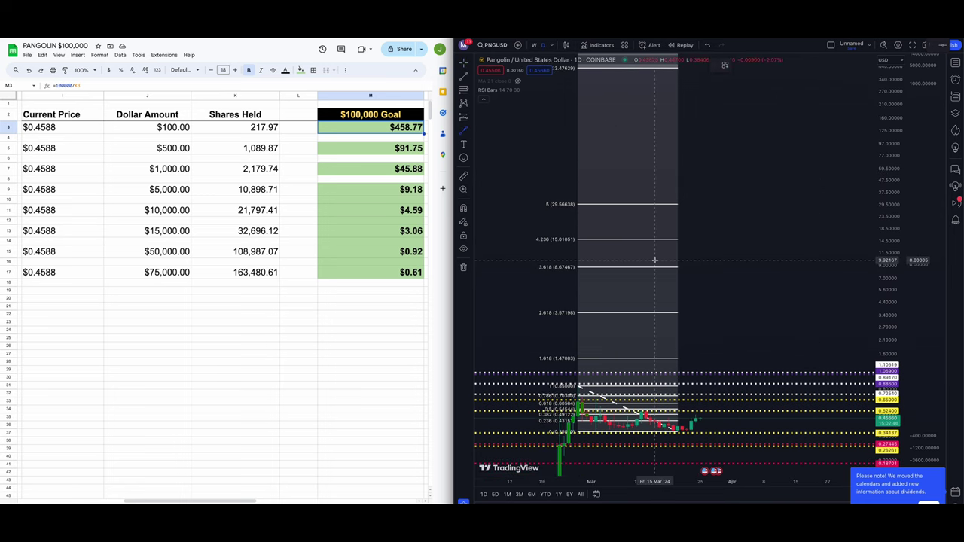
pyautogui.moveTo(722, 359)
pyautogui.mouseDown()
pyautogui.moveTo(652, 216)
pyautogui.moveTo(657, 207)
pyautogui.mouseUp()
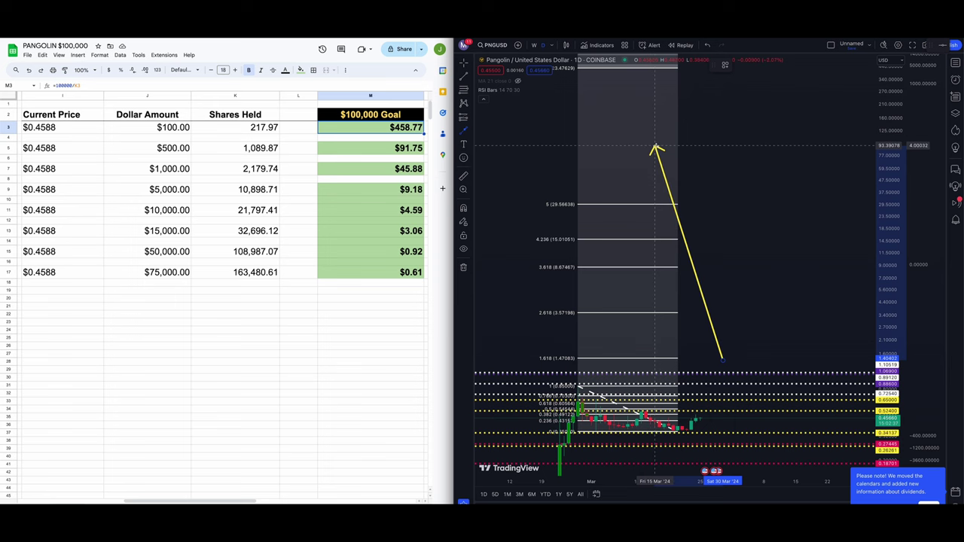
pyautogui.press('Escape')
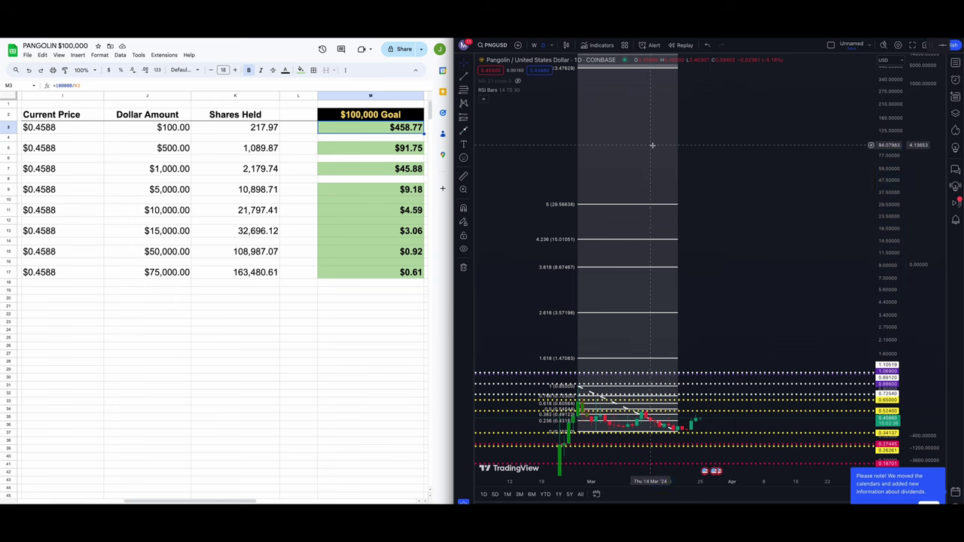
# Step: Measure the gain from the current price near 0.45 up to about the 97 level, and restore the automatic price scale
pyautogui.click(466, 179)
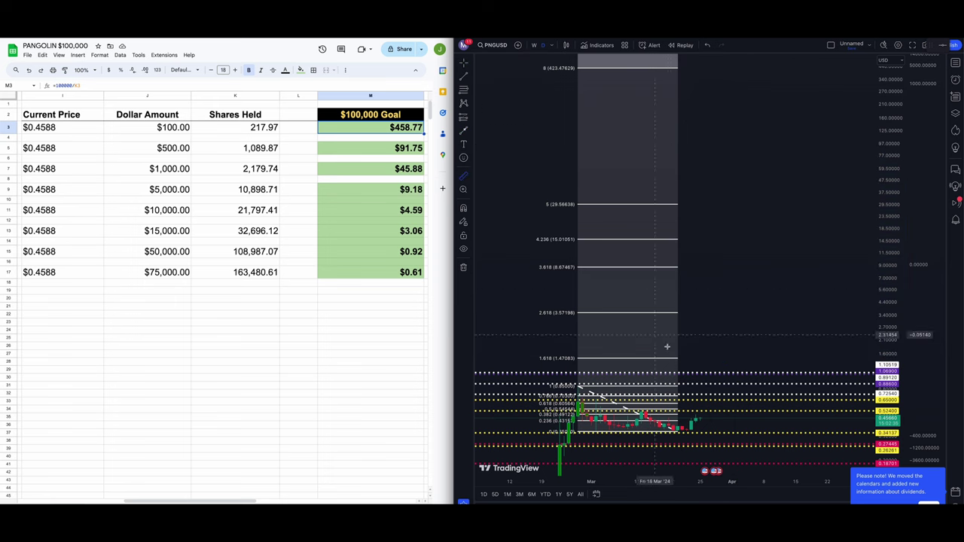
pyautogui.click(725, 418)
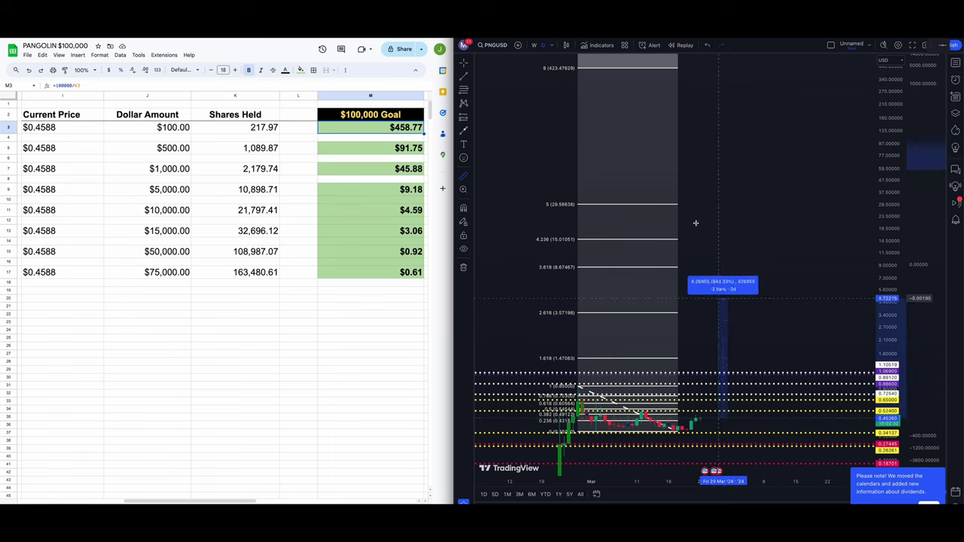
pyautogui.click(689, 142)
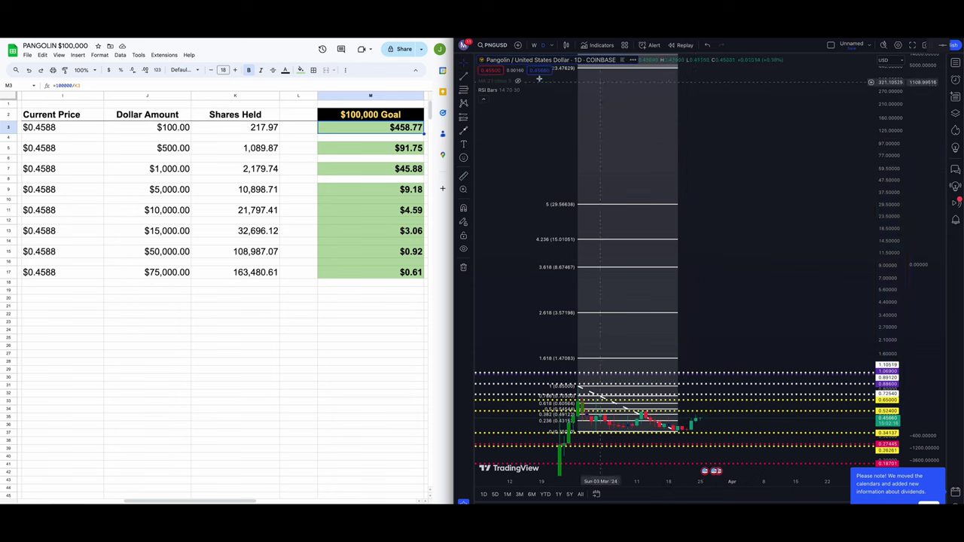
pyautogui.doubleClick(891, 186)
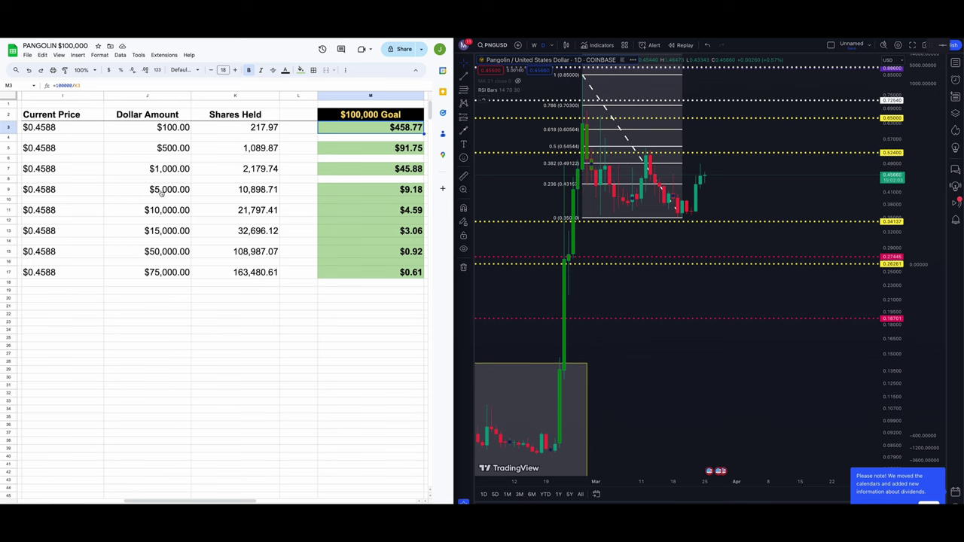
# Step: Review the $5,000 investment row's shares held, current price, $100,000 goal price and dollar amount in the spreadsheet
pyautogui.click(254, 195)
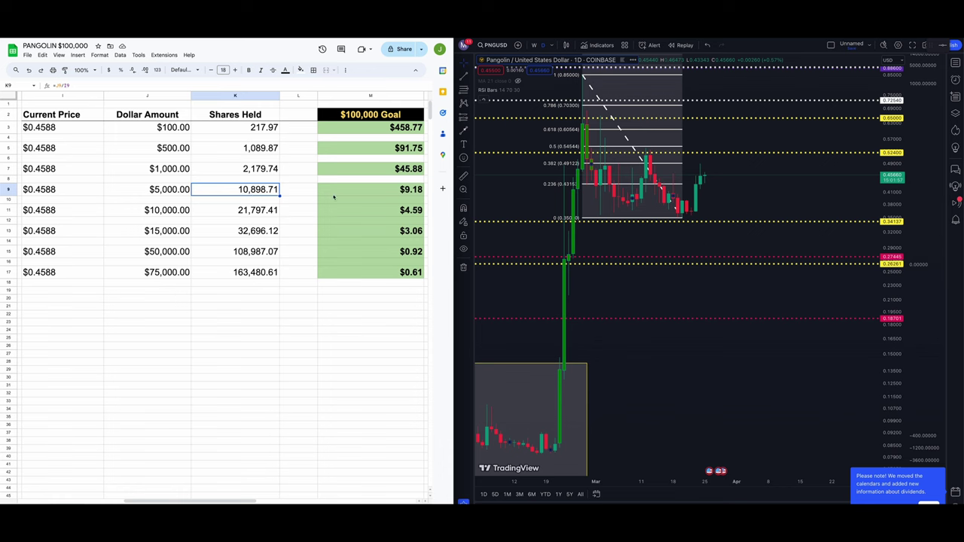
pyautogui.click(77, 191)
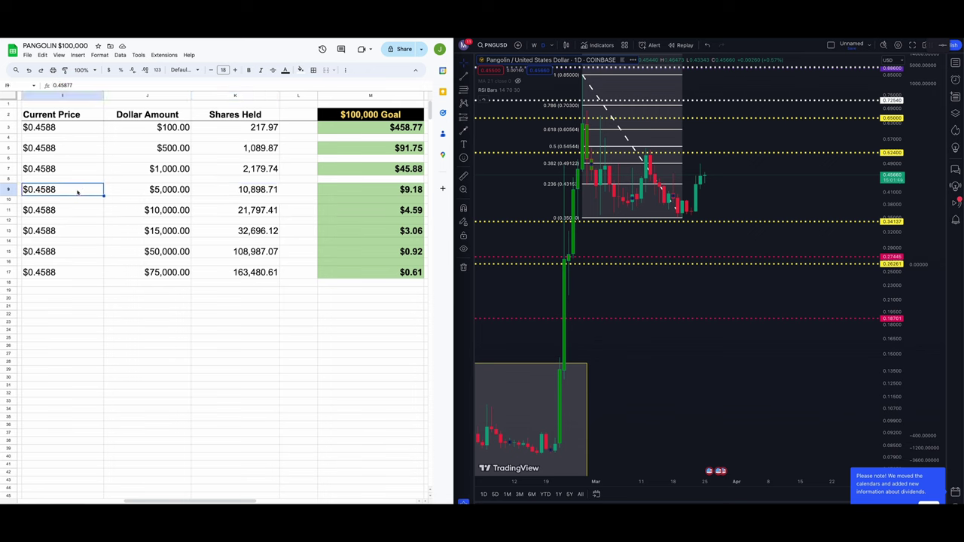
pyautogui.click(354, 193)
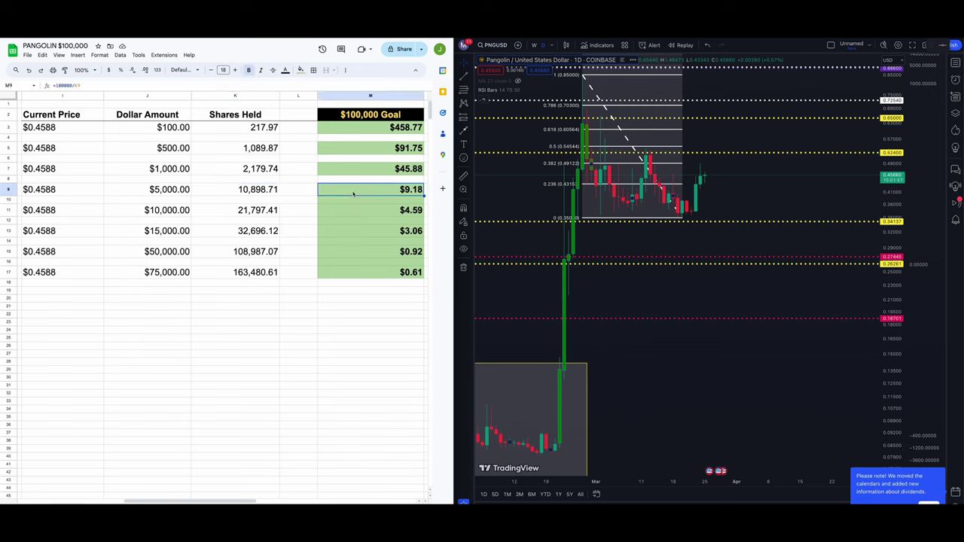
pyautogui.click(176, 193)
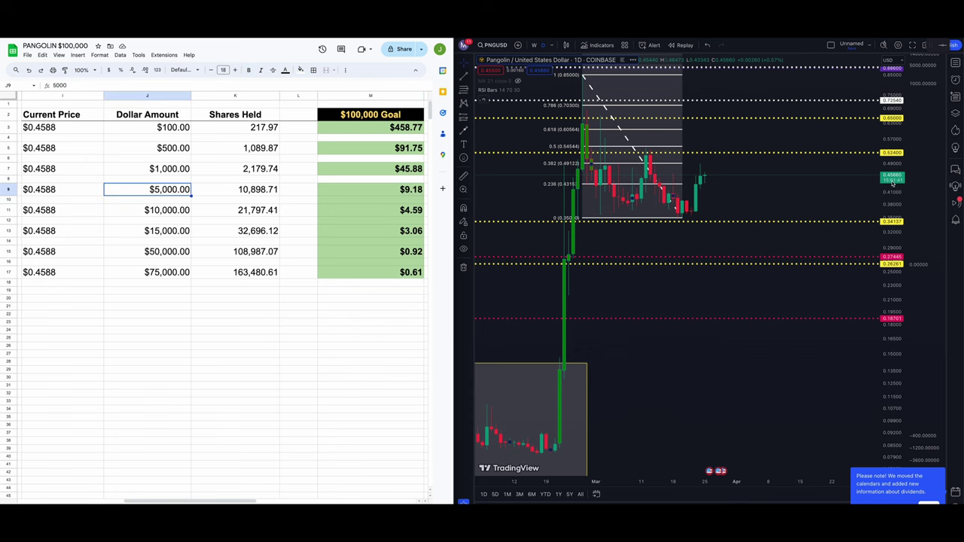
# Step: Widen the chart's price range to the 5 Fibonacci extension and sketch a temporary arrow from about 1.59 up to 9.03, discarding it
pyautogui.moveTo(894, 170); pyautogui.dragTo(908, 290)
pyautogui.moveTo(898, 143); pyautogui.dragTo(895, 165)
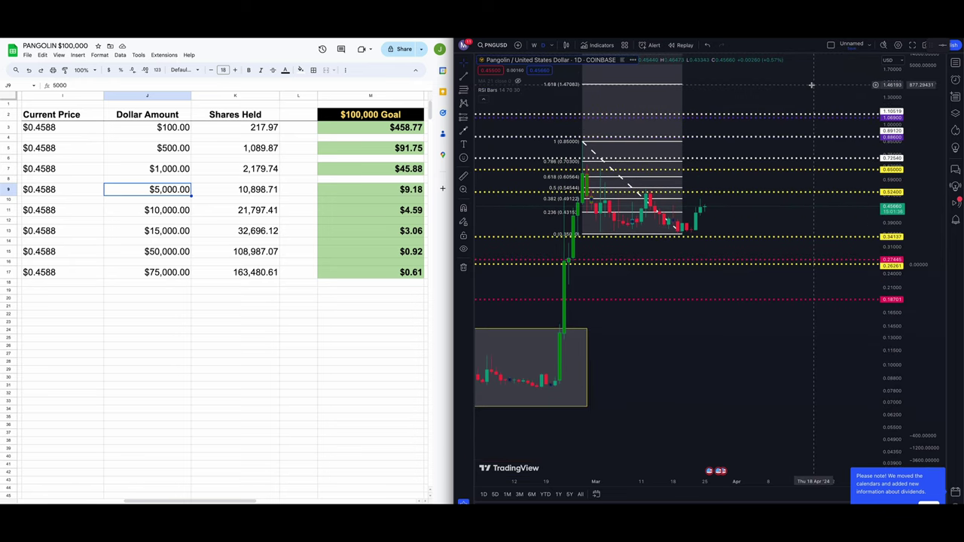
pyautogui.moveTo(812, 89); pyautogui.dragTo(809, 256)
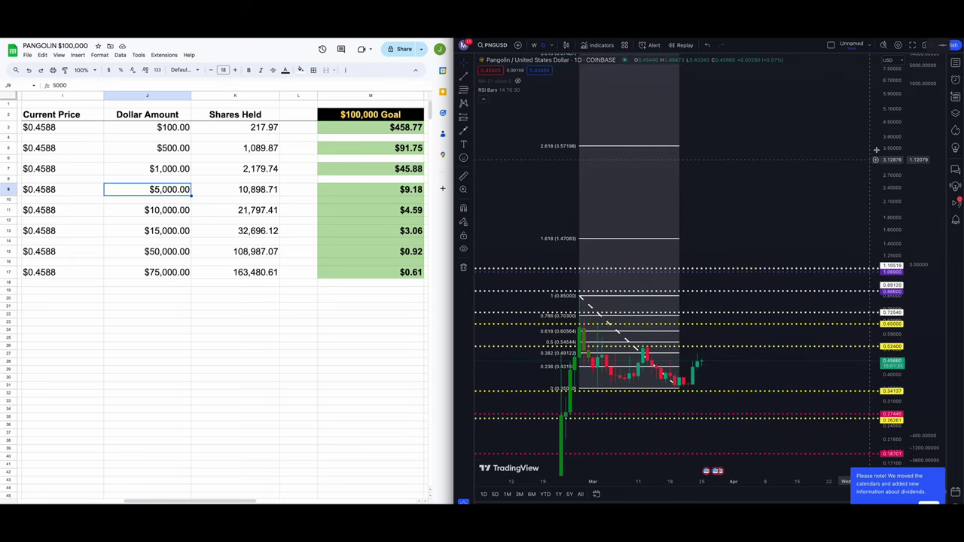
pyautogui.moveTo(889, 139); pyautogui.dragTo(891, 170)
pyautogui.moveTo(798, 142); pyautogui.dragTo(806, 206)
pyautogui.moveTo(895, 124); pyautogui.dragTo(895, 135)
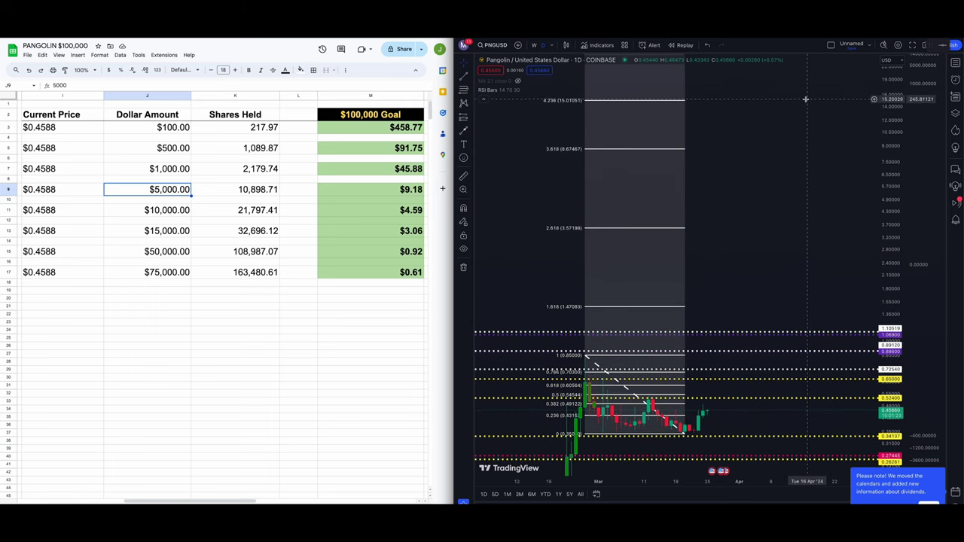
pyautogui.moveTo(806, 98); pyautogui.dragTo(816, 157)
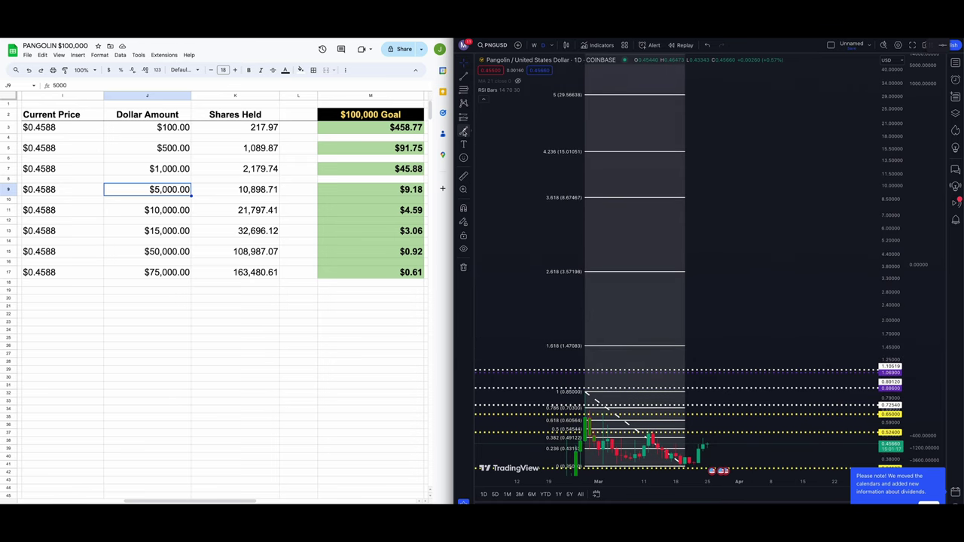
pyautogui.click(463, 130)
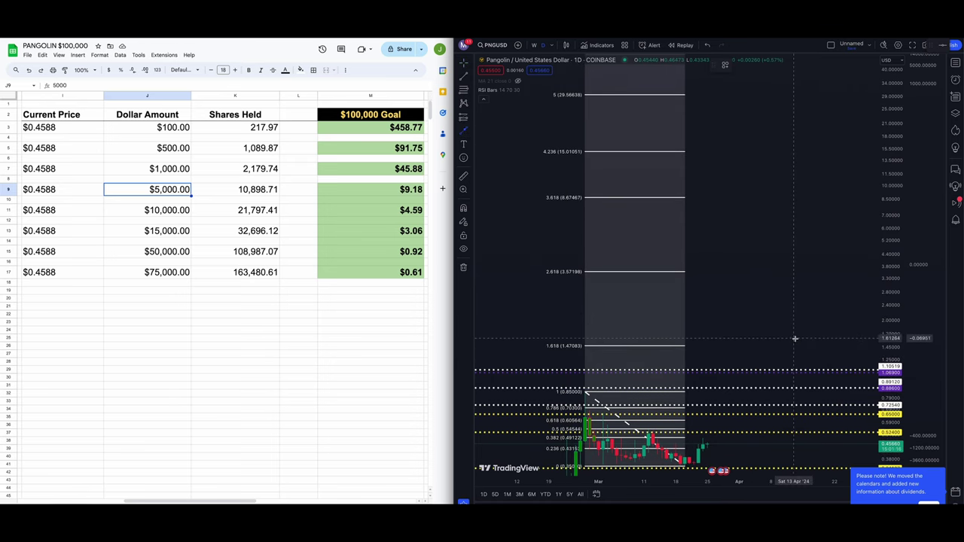
pyautogui.click(795, 339)
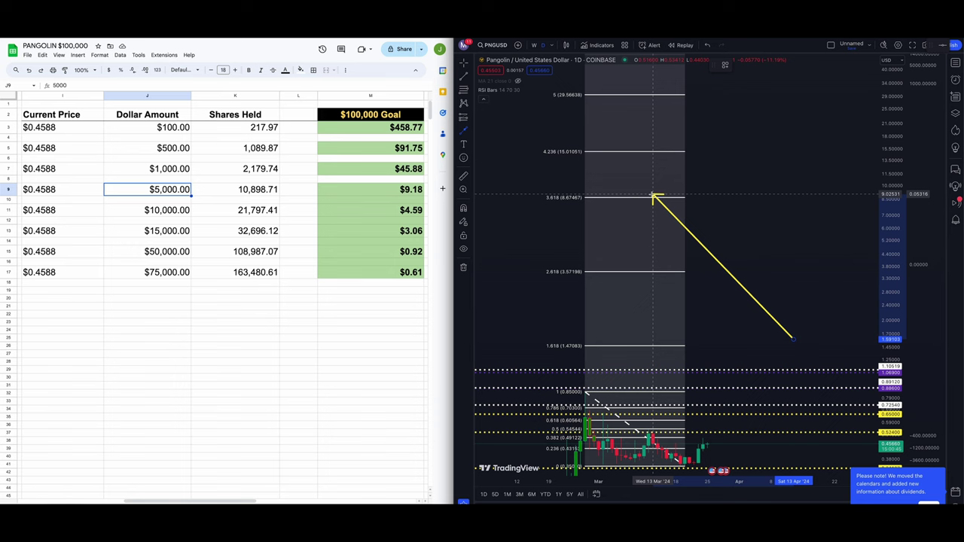
pyautogui.press('Escape')
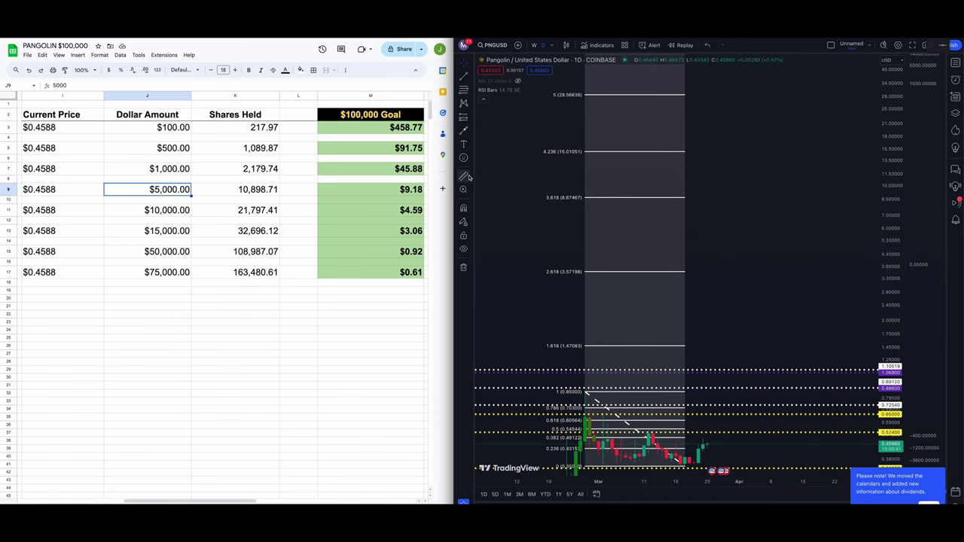
# Step: Measure the gain from the current price near 0.46 up to about 9.15, and restore the automatic price scale
pyautogui.keyDown('shift'); pyautogui.click(747, 445); pyautogui.keyUp('shift')
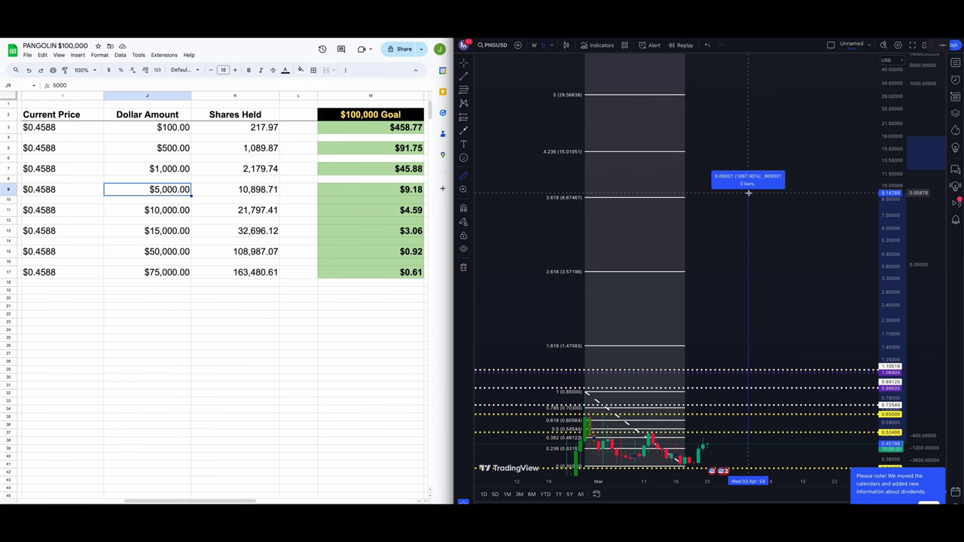
pyautogui.click(748, 193)
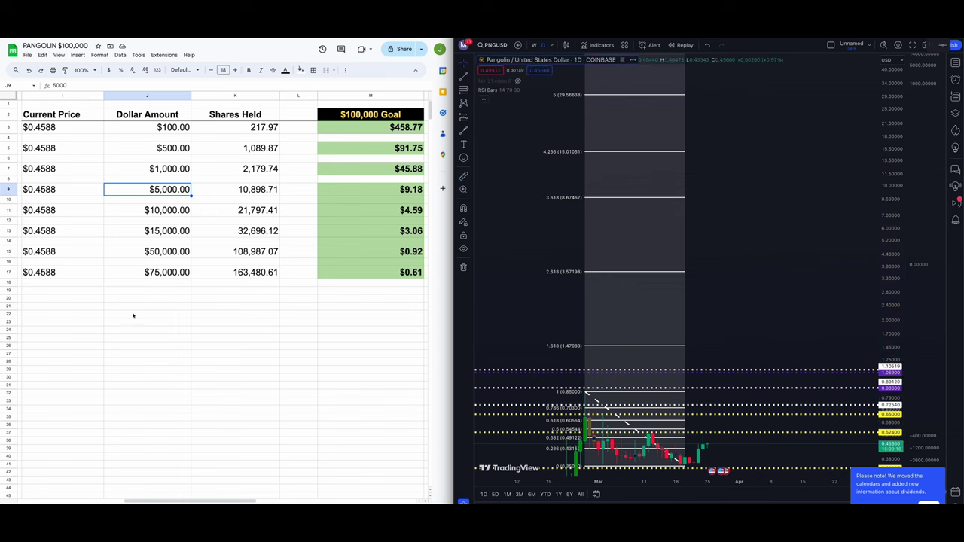
pyautogui.doubleClick(887, 248)
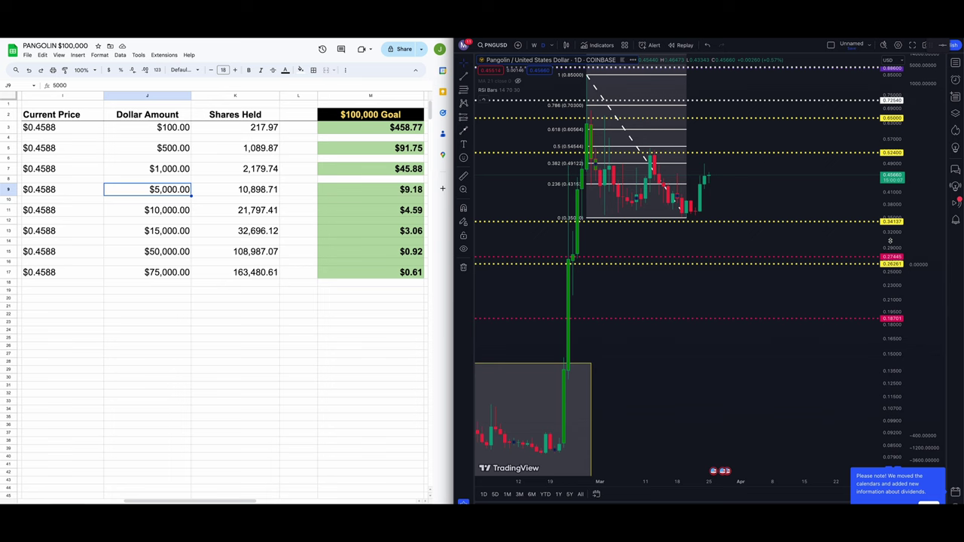
# Step: Widen the price range to include the 3.618 Fibonacci extension and draw an arrow from about 0.46 up to about 4.54
pyautogui.moveTo(890, 241); pyautogui.dragTo(893, 285)
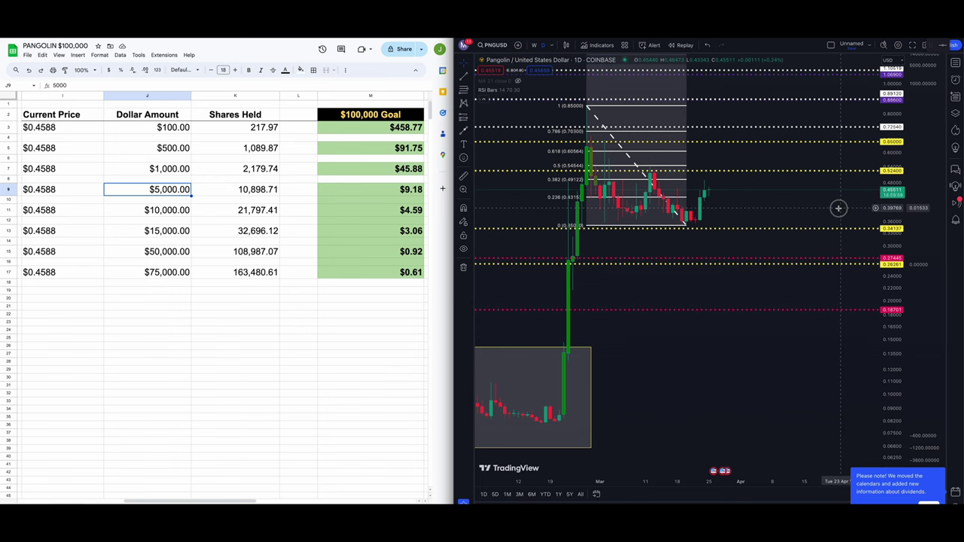
pyautogui.moveTo(839, 208); pyautogui.dragTo(837, 366)
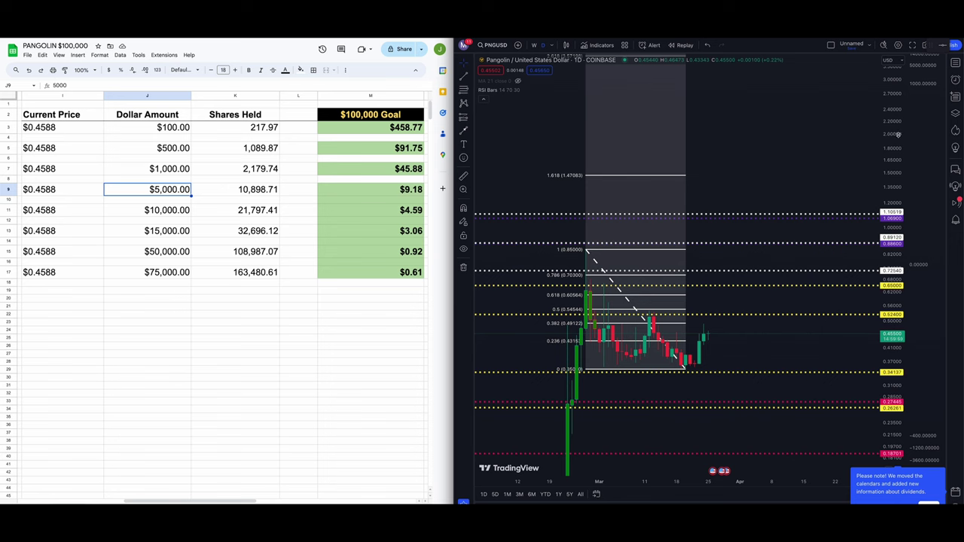
pyautogui.moveTo(898, 134); pyautogui.dragTo(893, 170)
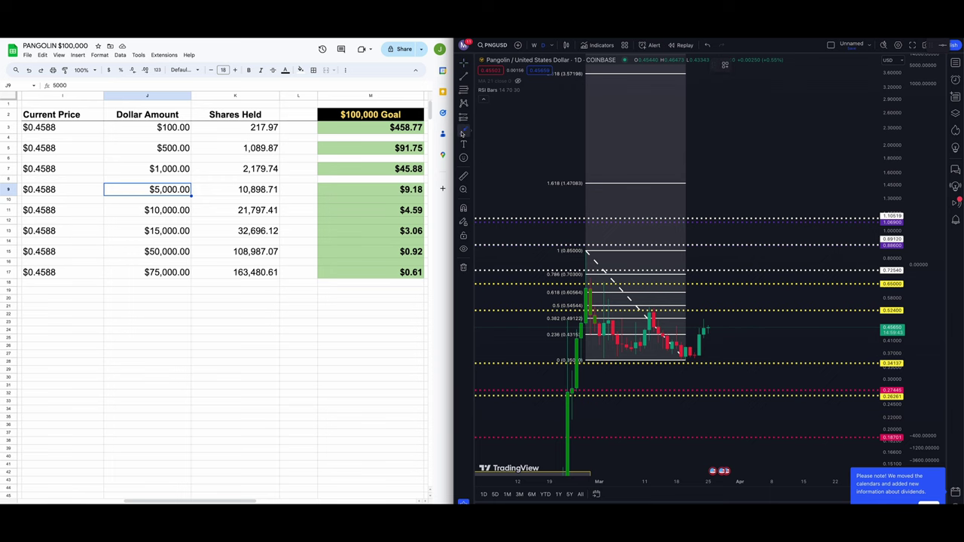
pyautogui.moveTo(892, 106); pyautogui.dragTo(891, 159)
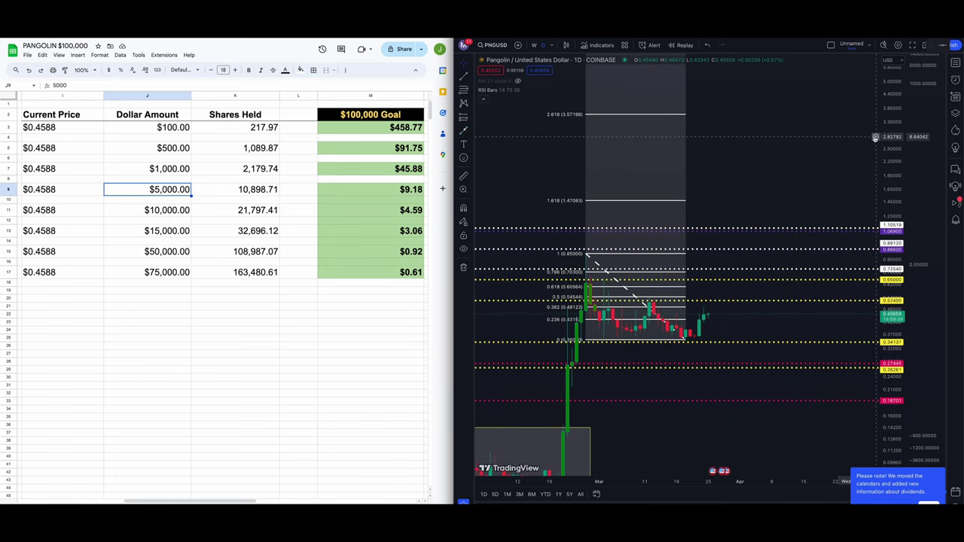
pyautogui.moveTo(864, 117); pyautogui.dragTo(862, 168)
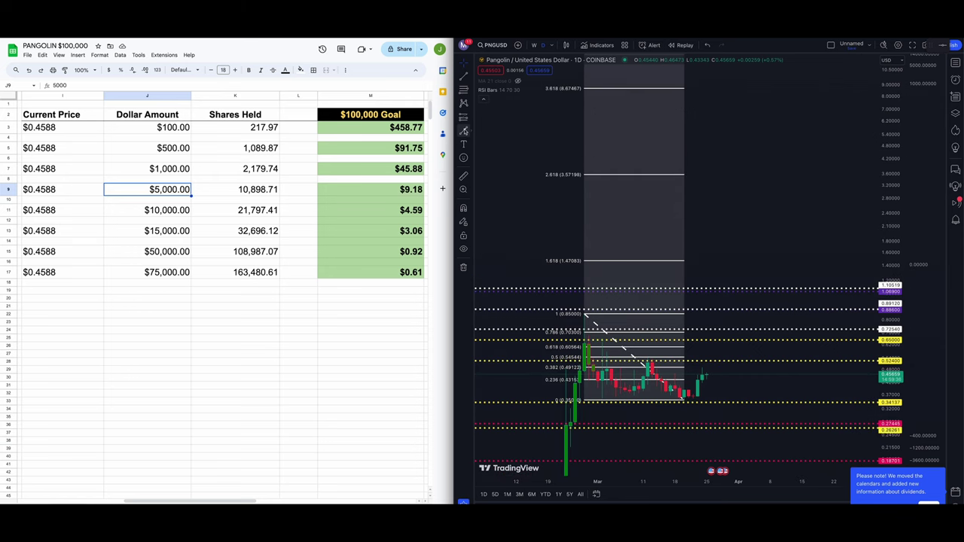
pyautogui.click(464, 132)
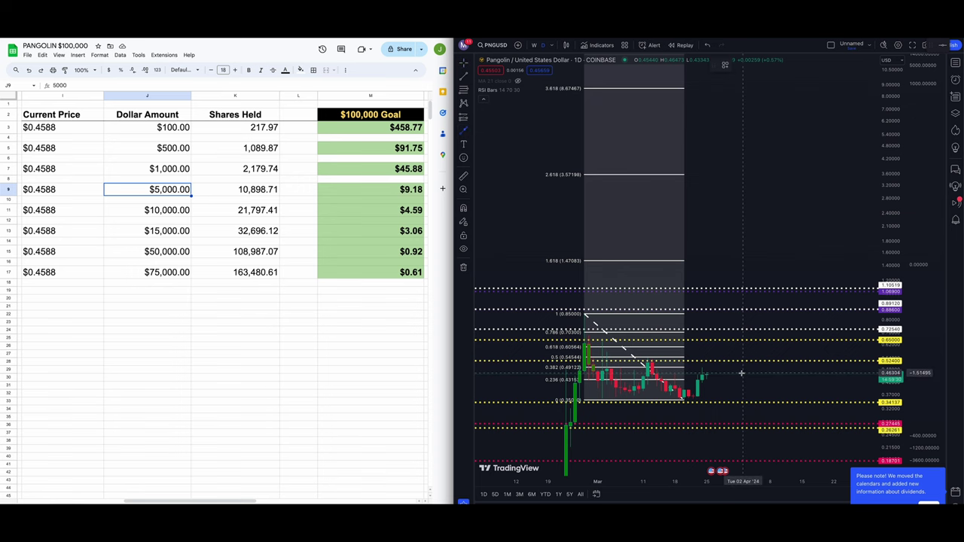
pyautogui.moveTo(742, 373)
pyautogui.mouseDown()
pyautogui.moveTo(743, 207)
pyautogui.moveTo(703, 170)
pyautogui.moveTo(706, 152)
pyautogui.moveTo(718, 153)
pyautogui.moveTo(708, 154)
pyautogui.mouseUp()
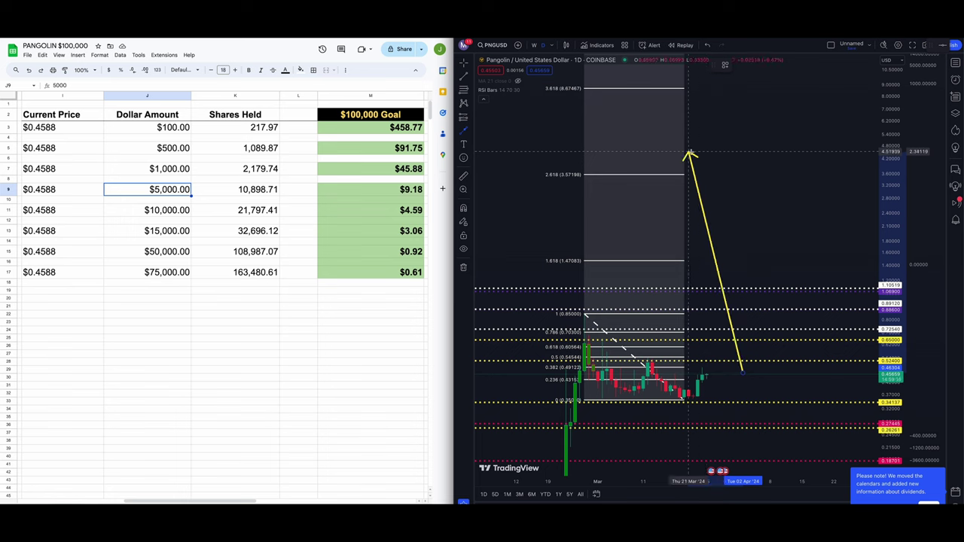
pyautogui.click(707, 153)
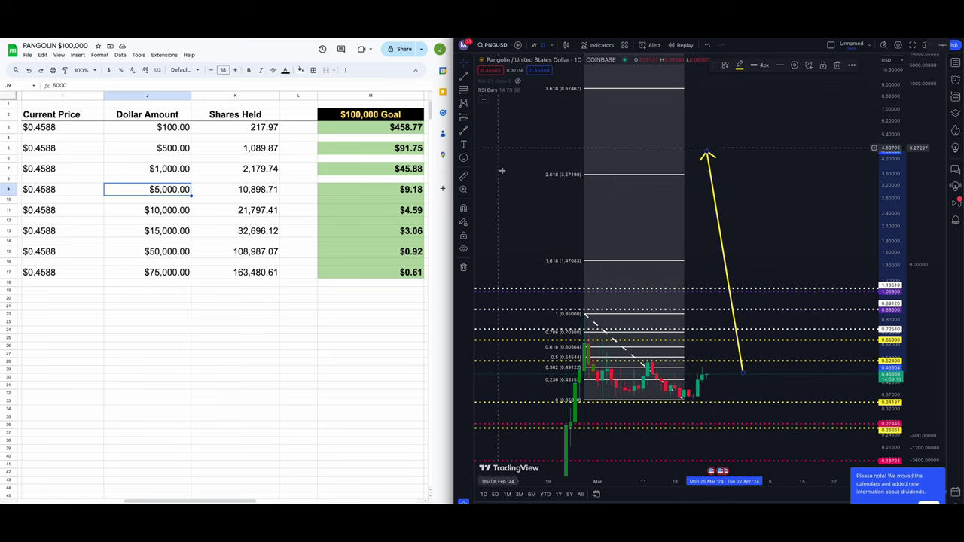
# Step: Measure the price gain upward from the current price near 0.45 beside the arrow, and clear the measurement
pyautogui.click(463, 175)
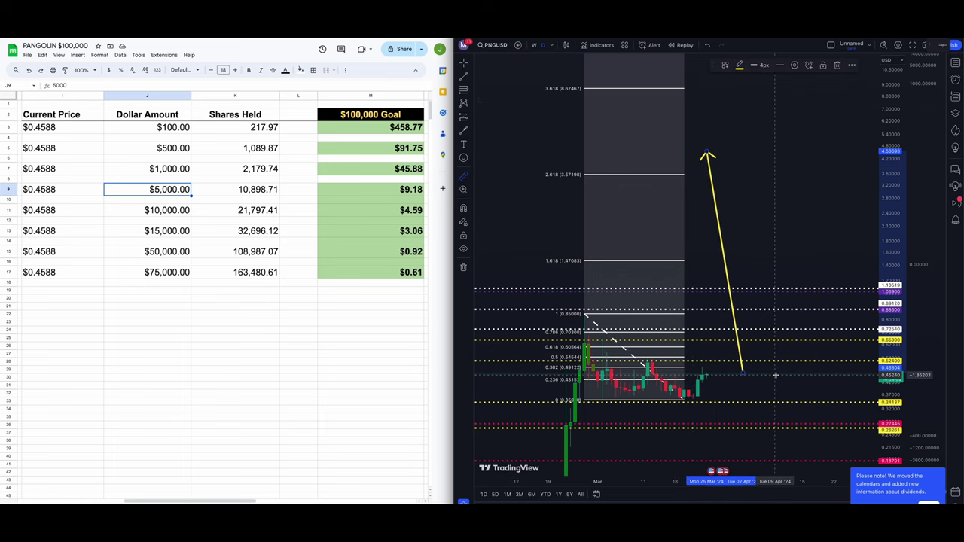
pyautogui.click(775, 373)
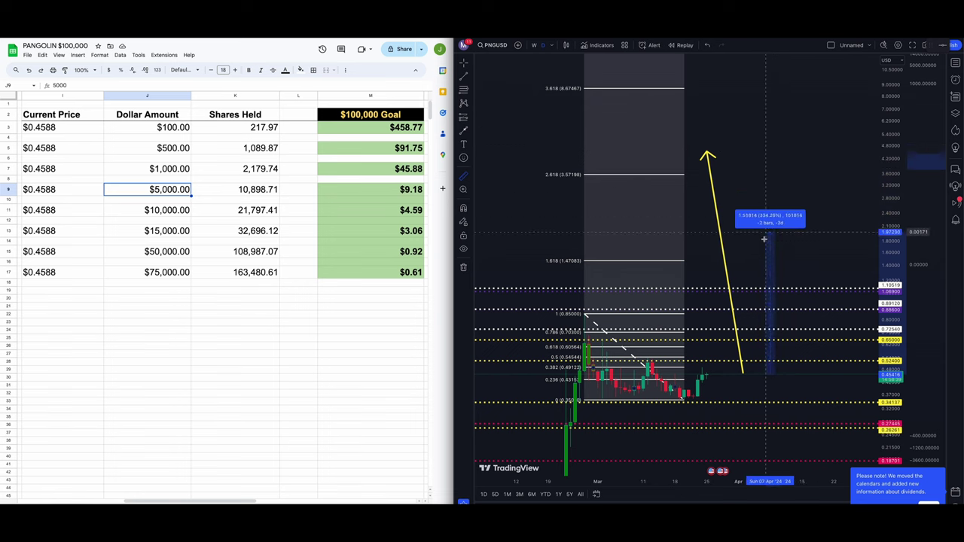
pyautogui.press('Escape')
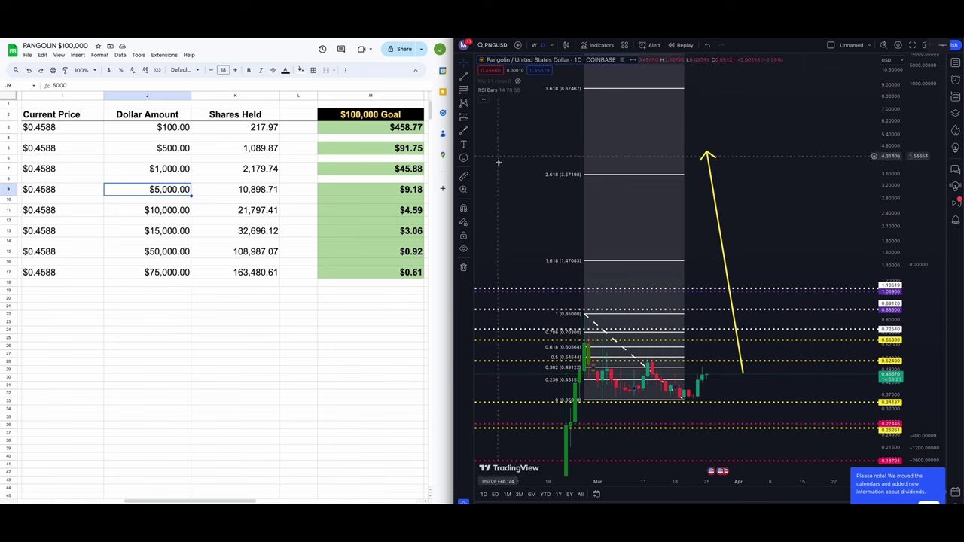
# Step: Delete the arrow and draw a new one from the current price near 0.45 up to about 3.09
pyautogui.click(465, 133)
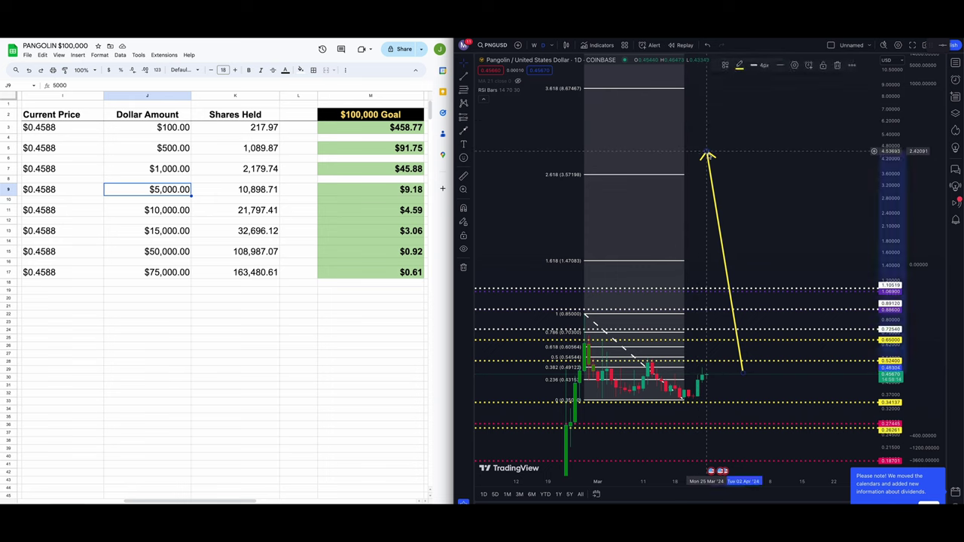
pyautogui.press('Escape')
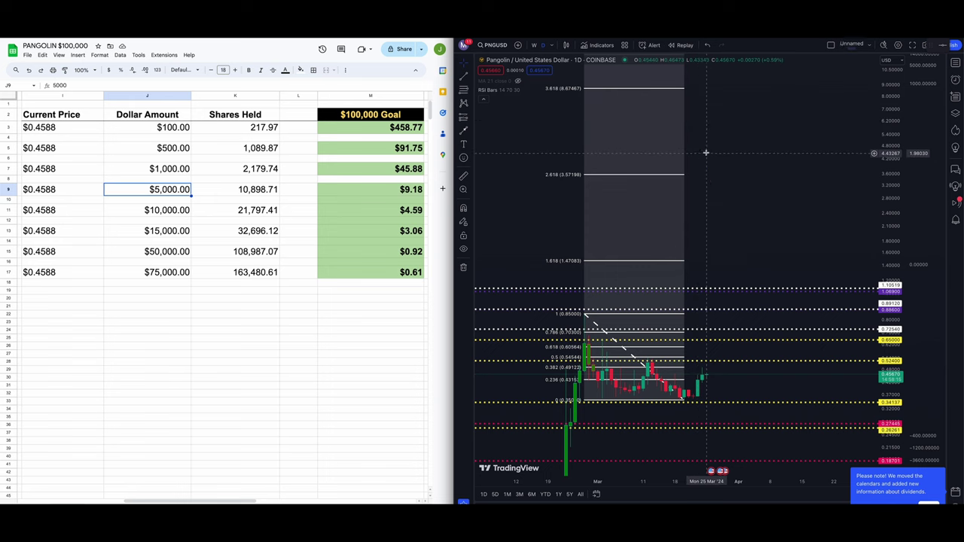
pyautogui.click(465, 133)
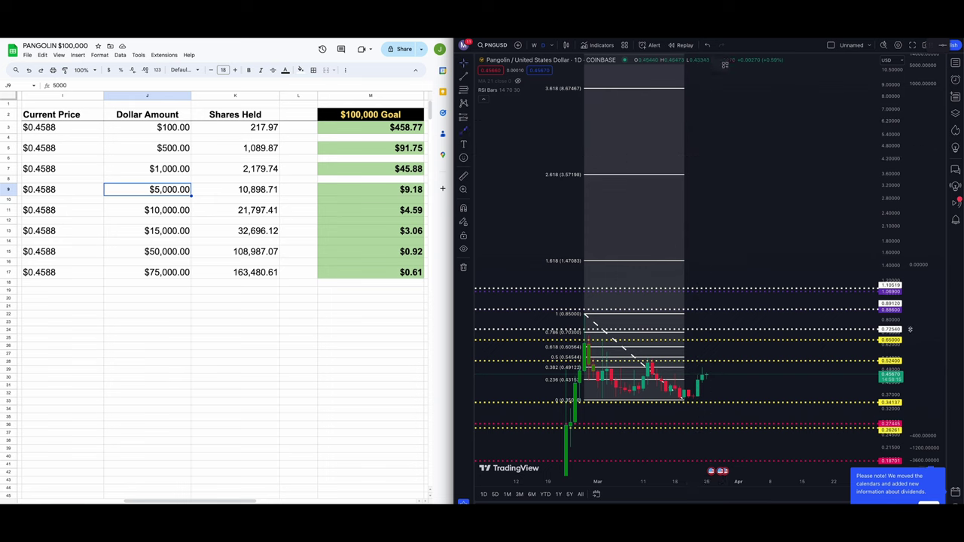
pyautogui.click(740, 375)
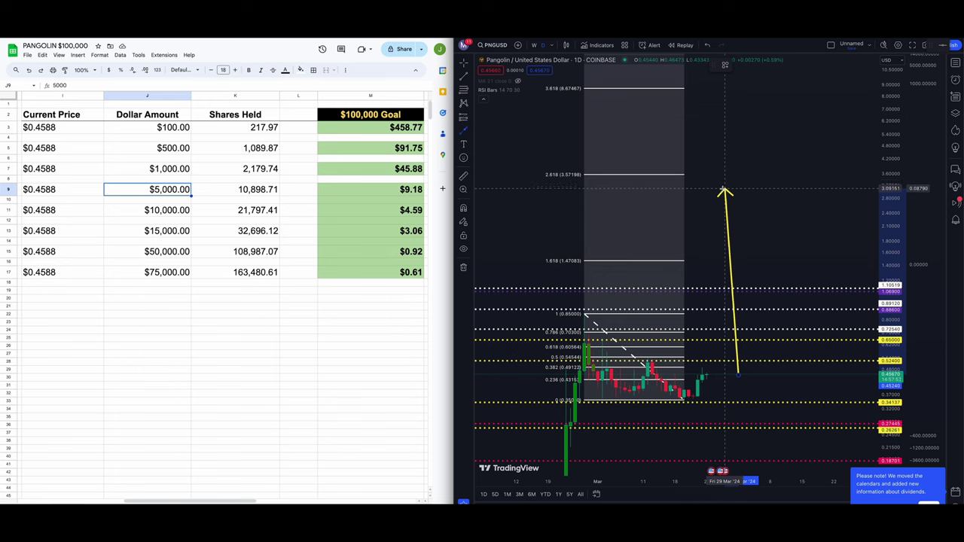
pyautogui.click(725, 191)
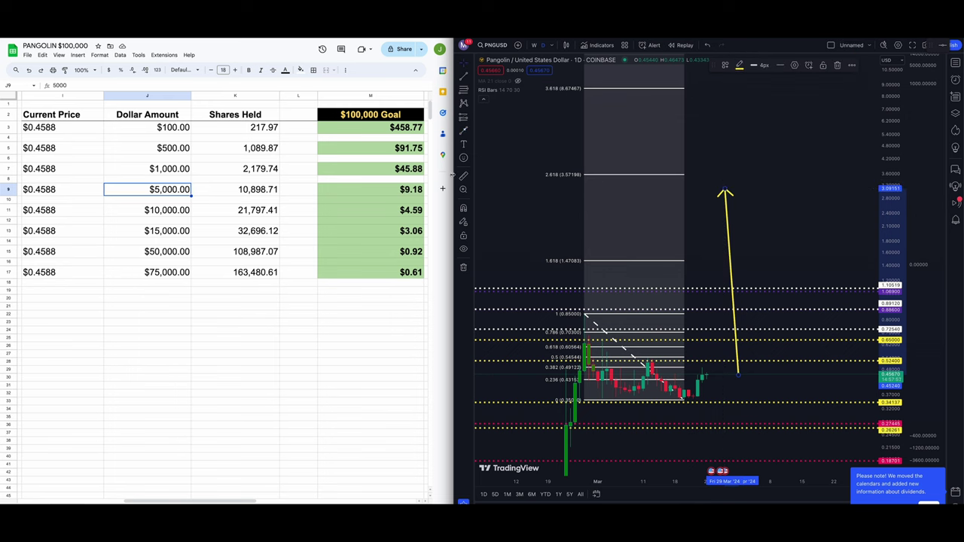
# Step: Measure the gain from the current price near 0.45 up to about 3.10, and clear the measurement
pyautogui.click(463, 175)
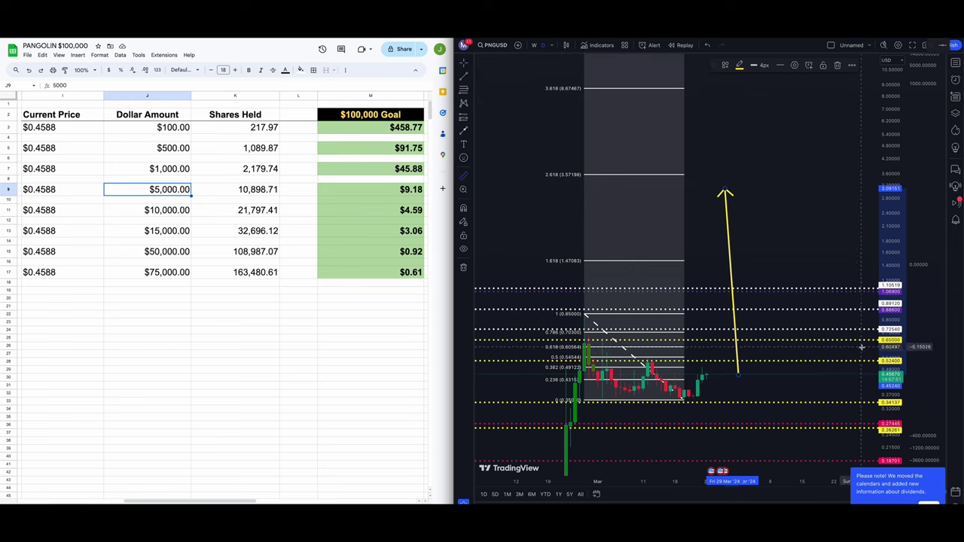
pyautogui.click(767, 374)
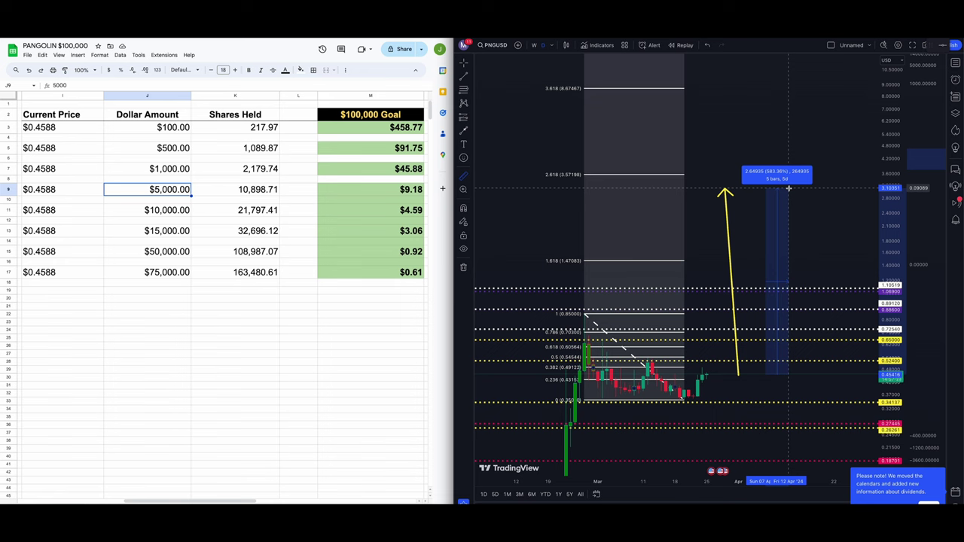
pyautogui.click(789, 188)
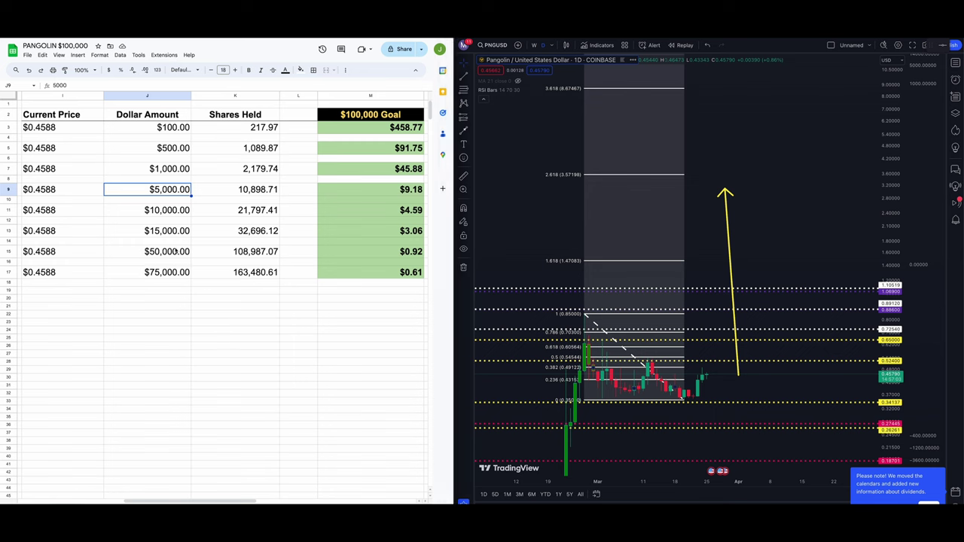
# Step: Point out the $50,000 investment amount in the spreadsheet and move the selection to the empty cell J19 below the table
pyautogui.click(176, 252)
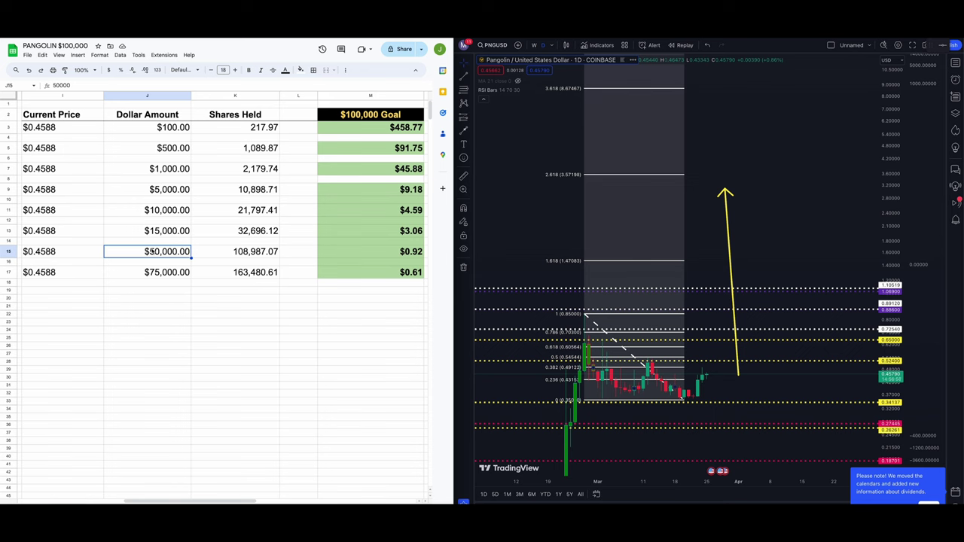
pyautogui.click(166, 291)
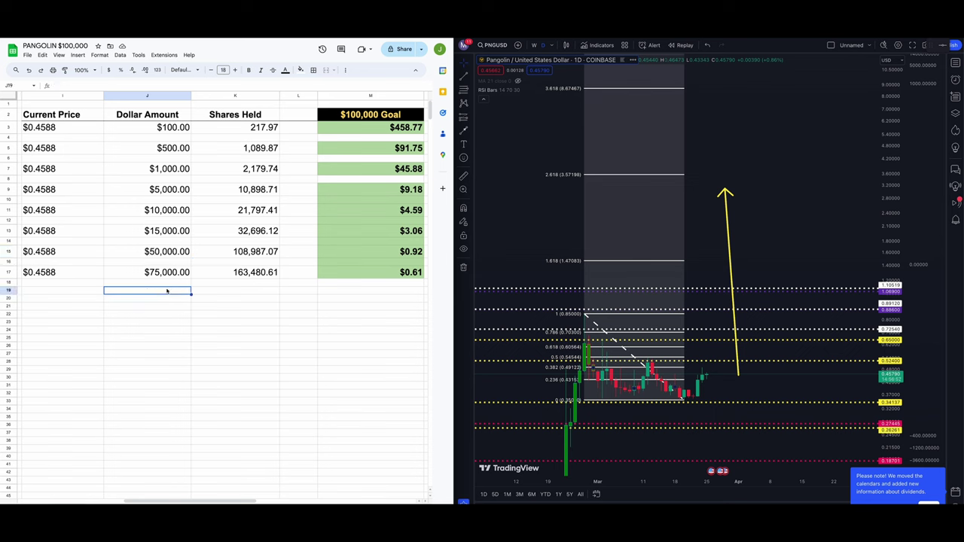
# Step: Point out the $50,000 investment in the spreadsheet and draw a temporary chart arrow from about 0.30 up to about 0.97, discarding it
pyautogui.click(146, 256)
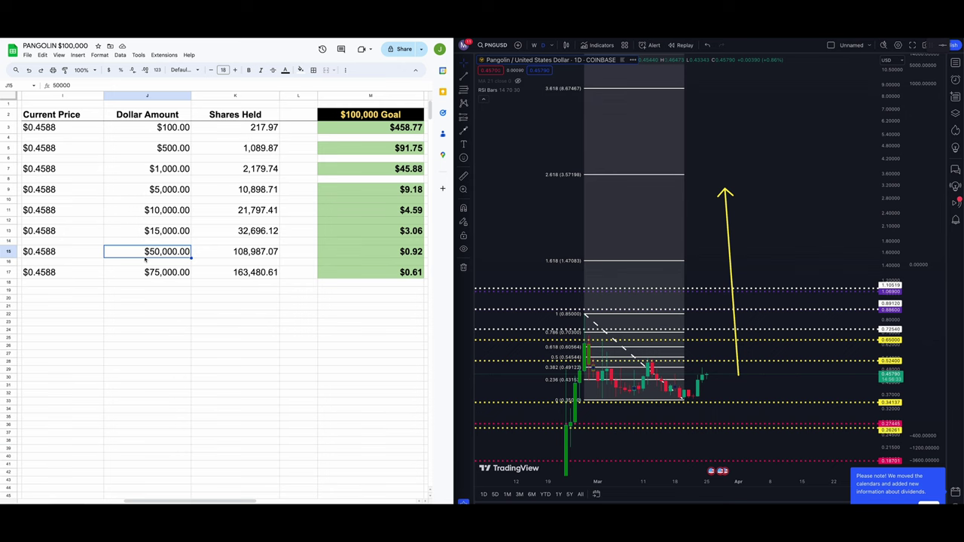
pyautogui.click(465, 132)
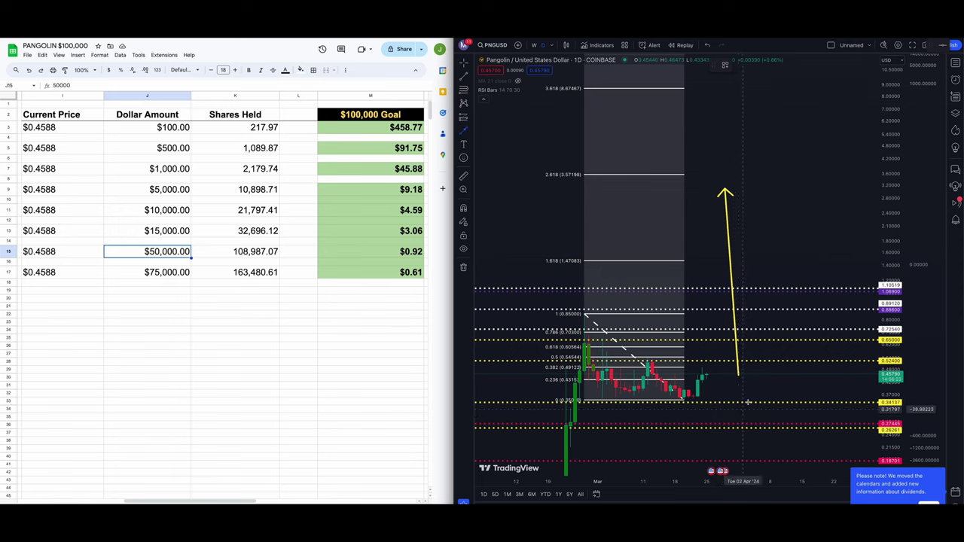
pyautogui.moveTo(748, 415); pyautogui.dragTo(756, 289)
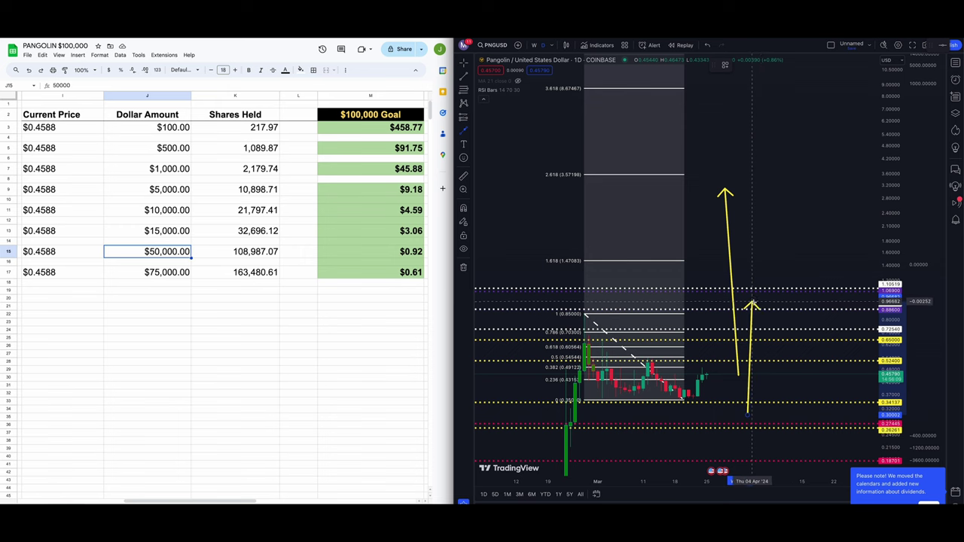
pyautogui.press('Escape')
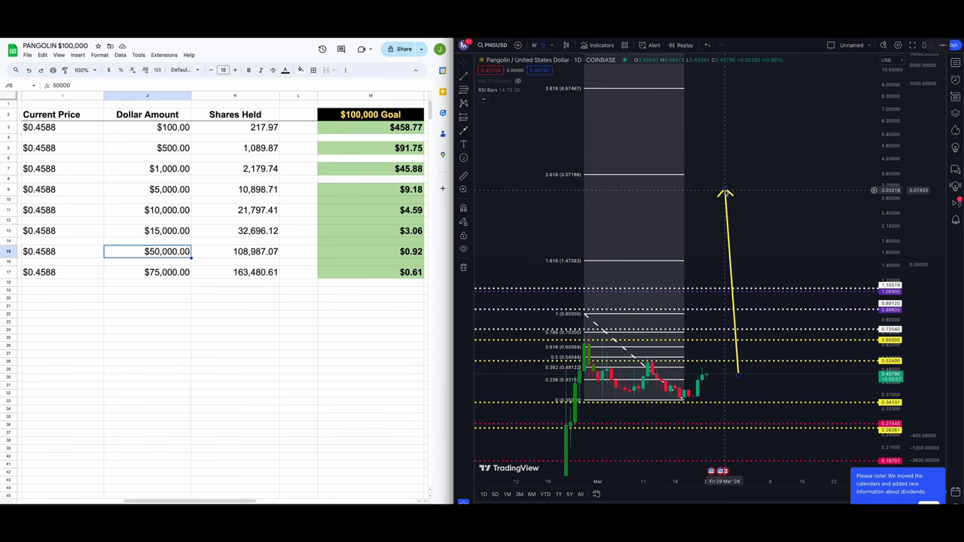
# Step: Delete the long yellow arrow, measure the gain from the current price near 0.456 up to about 0.926, and clear the measurement
pyautogui.click(724, 189)
pyautogui.press('Delete')
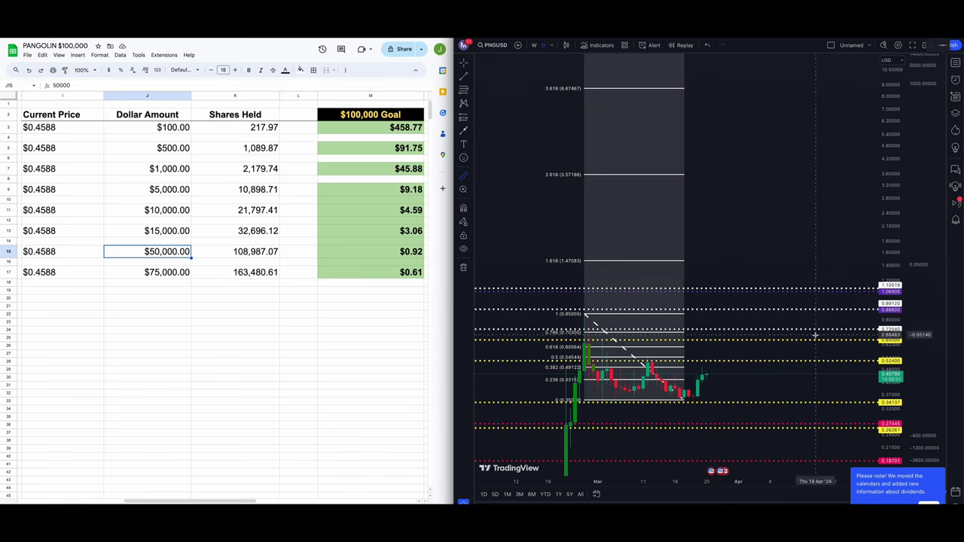
pyautogui.keyDown('shift'); pyautogui.click(743, 374); pyautogui.keyUp('shift')
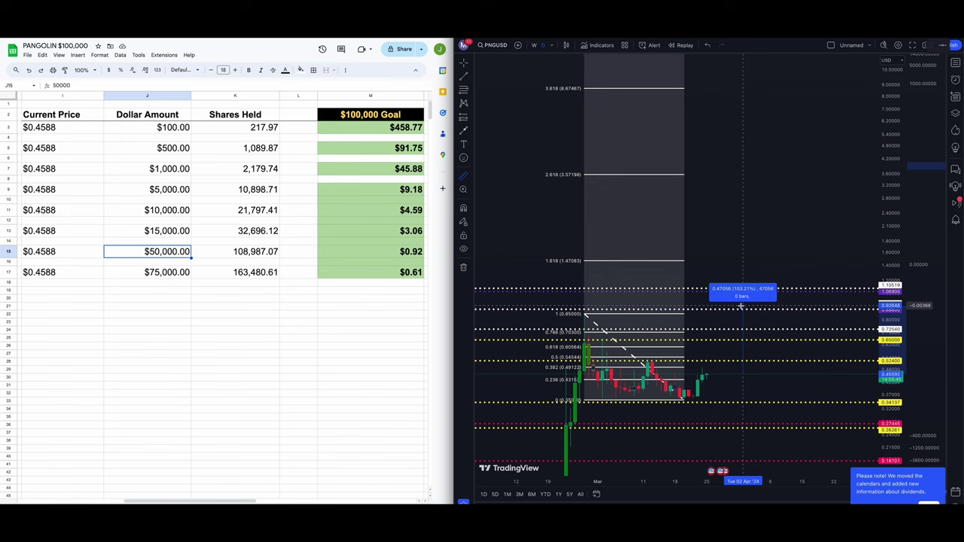
pyautogui.press('Escape')
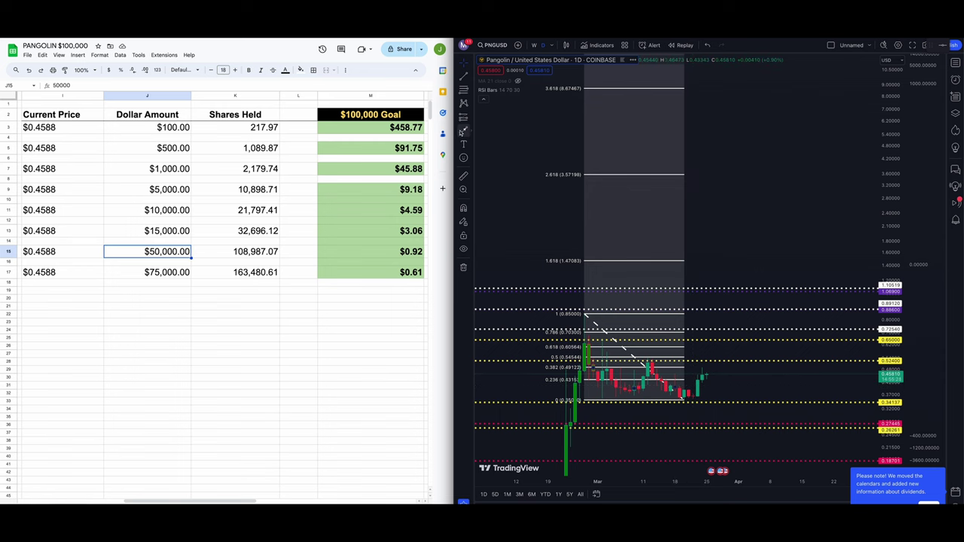
# Step: Draw temporary arrows illustrating a drop from about 1.62 down to about 0.36 and a rise back up, discarding them
pyautogui.click(463, 132)
pyautogui.moveTo(792, 250)
pyautogui.mouseDown()
pyautogui.moveTo(640, 304)
pyautogui.moveTo(586, 311)
pyautogui.moveTo(693, 289)
pyautogui.moveTo(722, 250)
pyautogui.moveTo(758, 282)
pyautogui.moveTo(753, 293)
pyautogui.moveTo(711, 298)
pyautogui.moveTo(819, 301)
pyautogui.moveTo(711, 304)
pyautogui.moveTo(712, 387)
pyautogui.moveTo(709, 306)
pyautogui.moveTo(746, 293)
pyautogui.moveTo(741, 306)
pyautogui.mouseUp()
pyautogui.press('Escape')
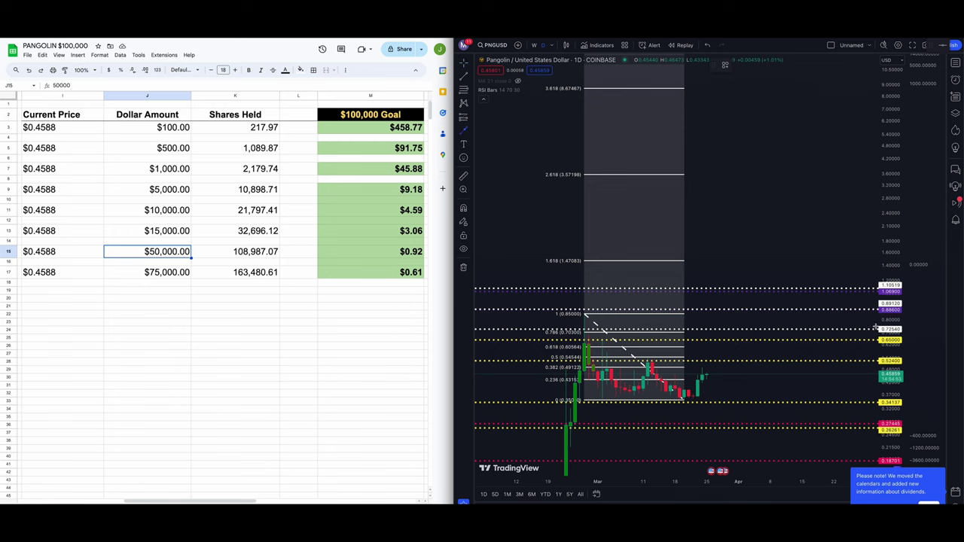
pyautogui.moveTo(779, 249)
pyautogui.mouseDown()
pyautogui.moveTo(769, 372)
pyautogui.moveTo(714, 397)
pyautogui.moveTo(729, 397)
pyautogui.mouseUp()
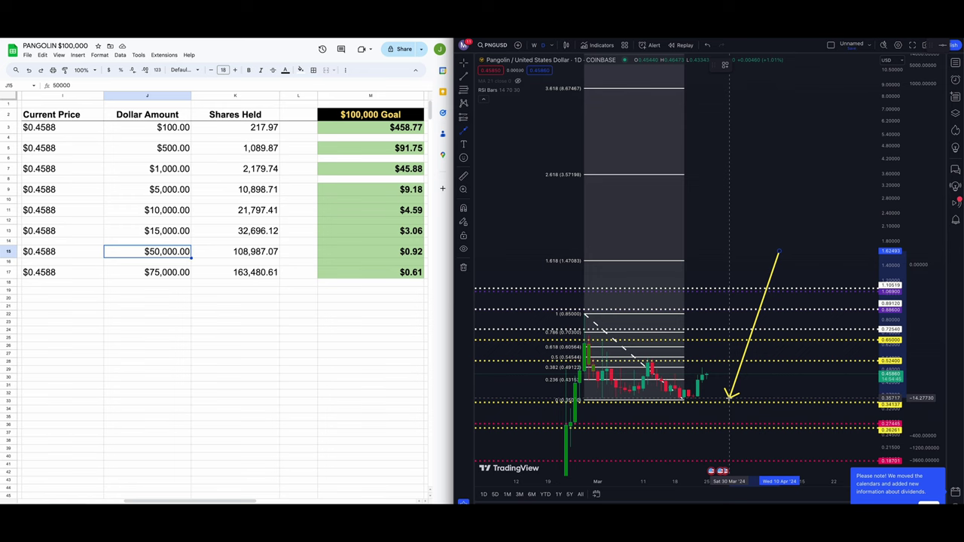
pyautogui.moveTo(728, 398); pyautogui.dragTo(717, 269)
pyautogui.press('Escape')
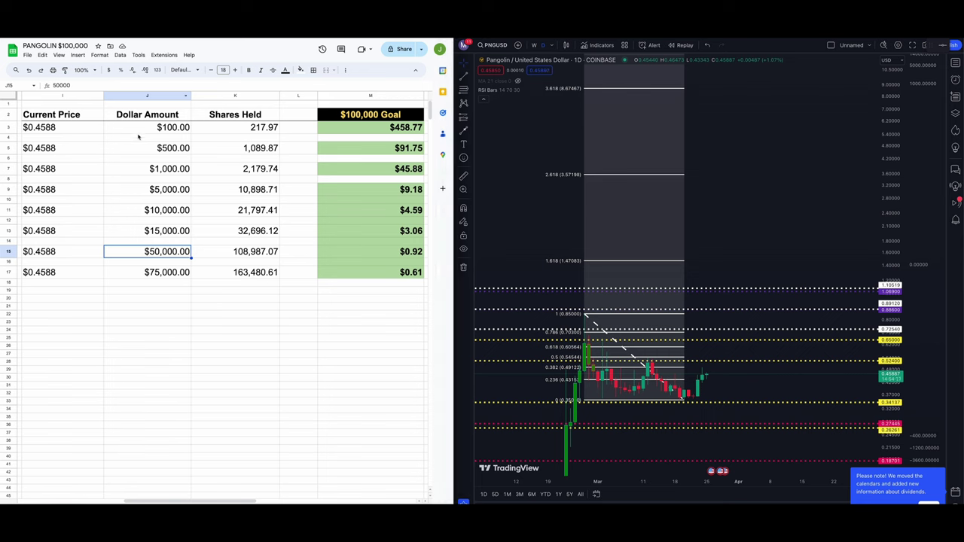
# Step: Point out the $100, $500, $1,000 and $10,000 investment amounts in the spreadsheet, and move the selection to empty cell K31
pyautogui.click(140, 130)
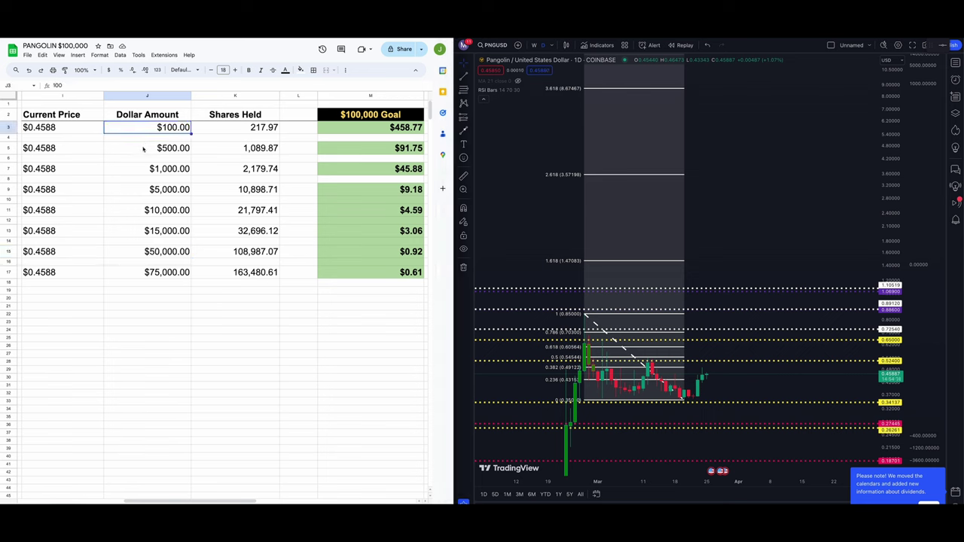
pyautogui.click(142, 148)
pyautogui.click(142, 170)
pyautogui.click(127, 214)
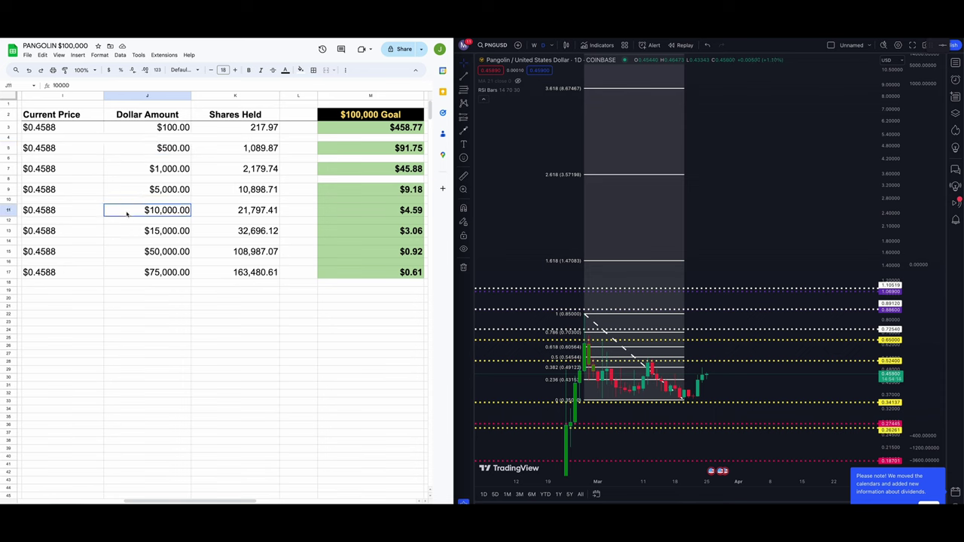
pyautogui.click(300, 370)
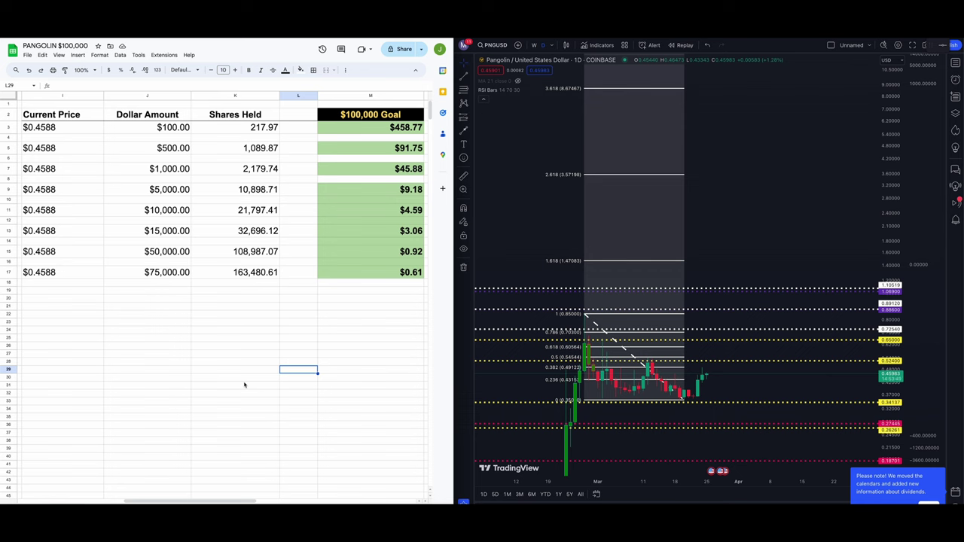
pyautogui.click(243, 384)
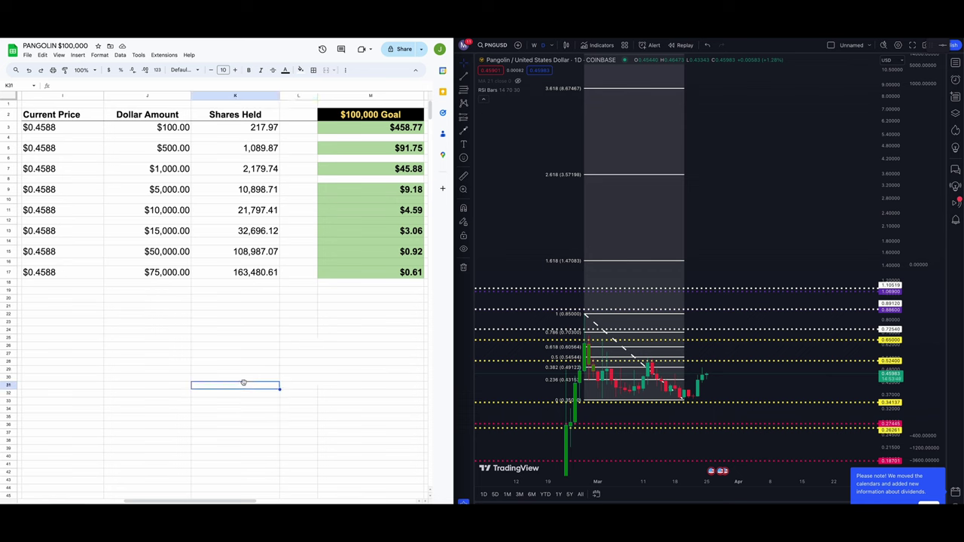